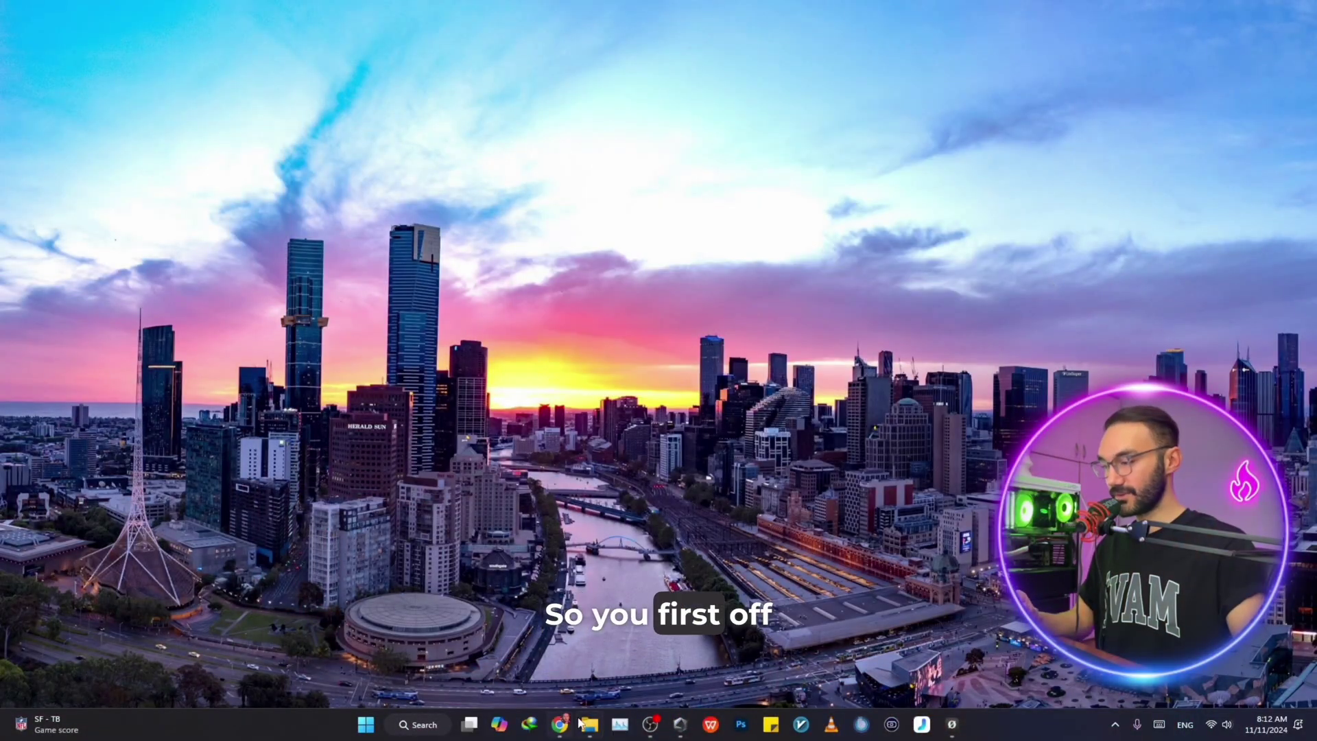
Go to This PC from the File Explorer taskbar icon and open Local Disk (X:)
right_click(589, 724)
click(543, 596)
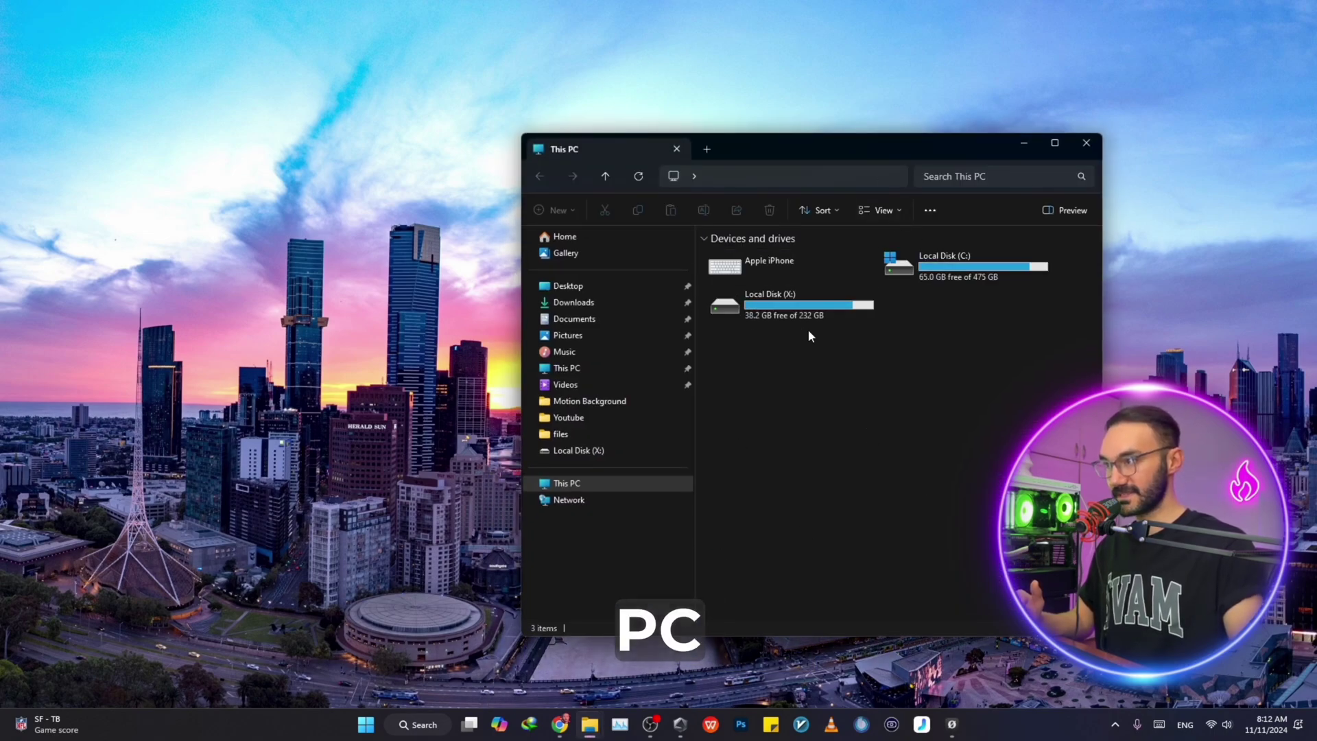
double_click(773, 314)
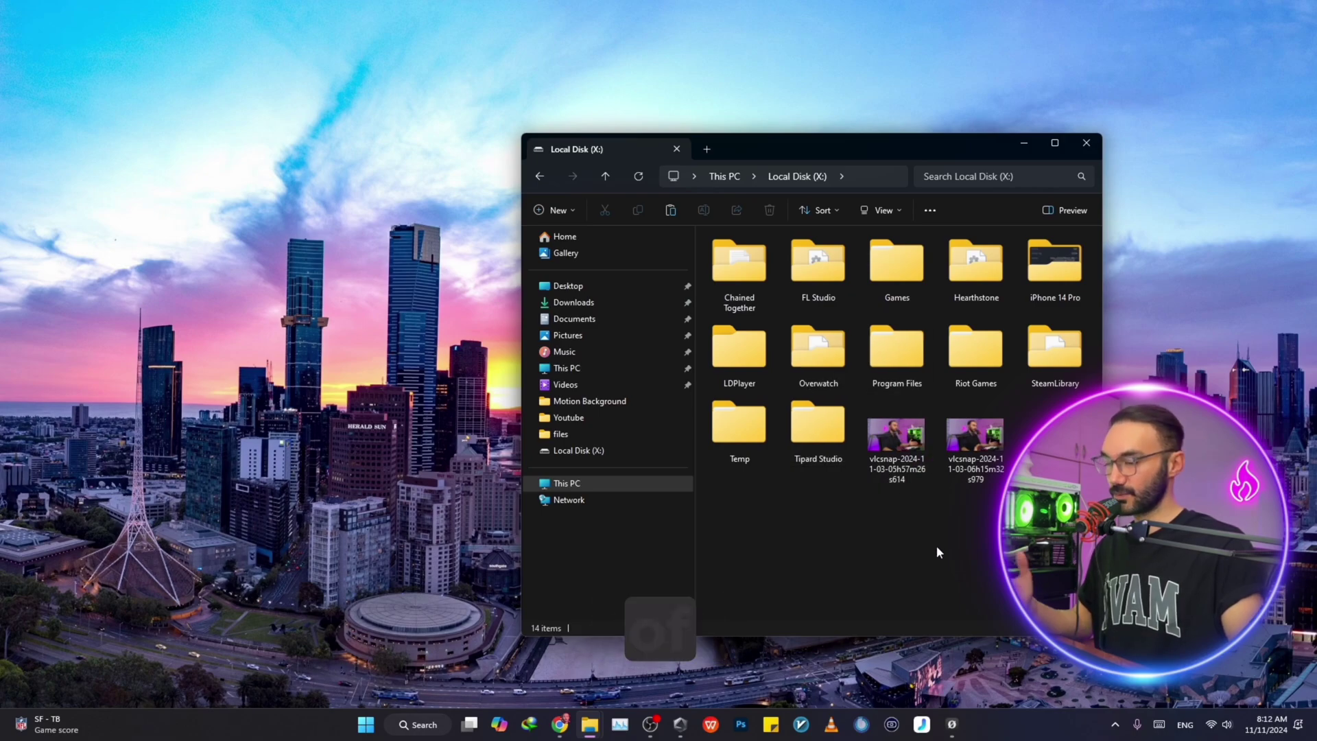
Create the Lock Me Daddy folder on drive X, move both vlcsnap images into it, and open it
right_click(904, 541)
mouse_move(984, 455)
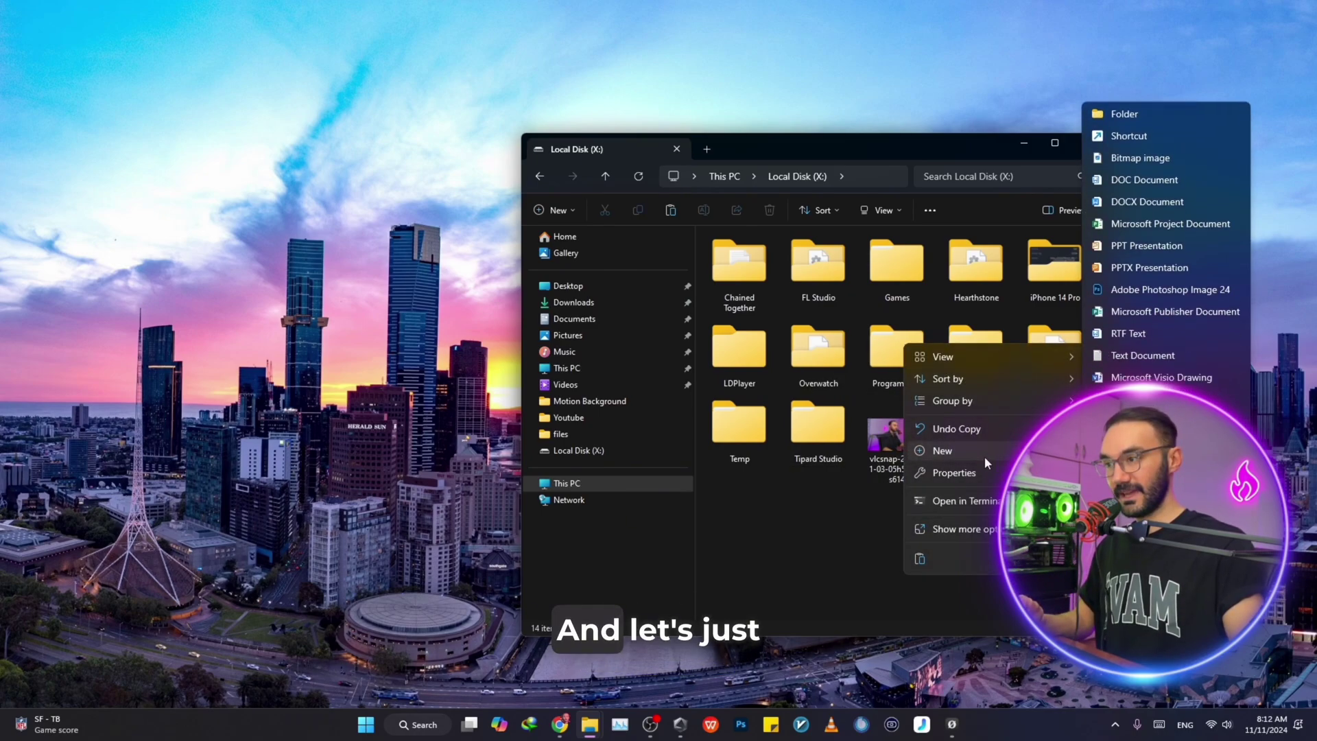
click(1146, 100)
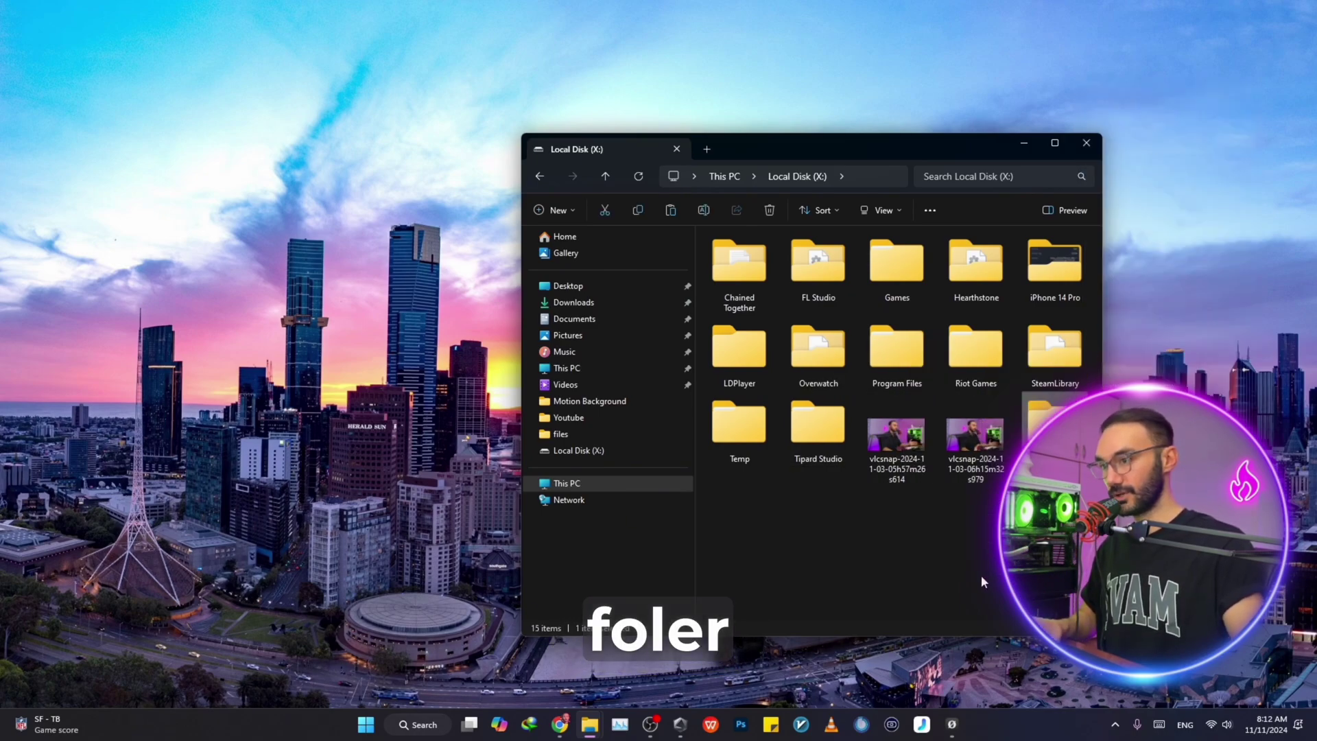
drag(981, 574, 1038, 421)
double_click(904, 427)
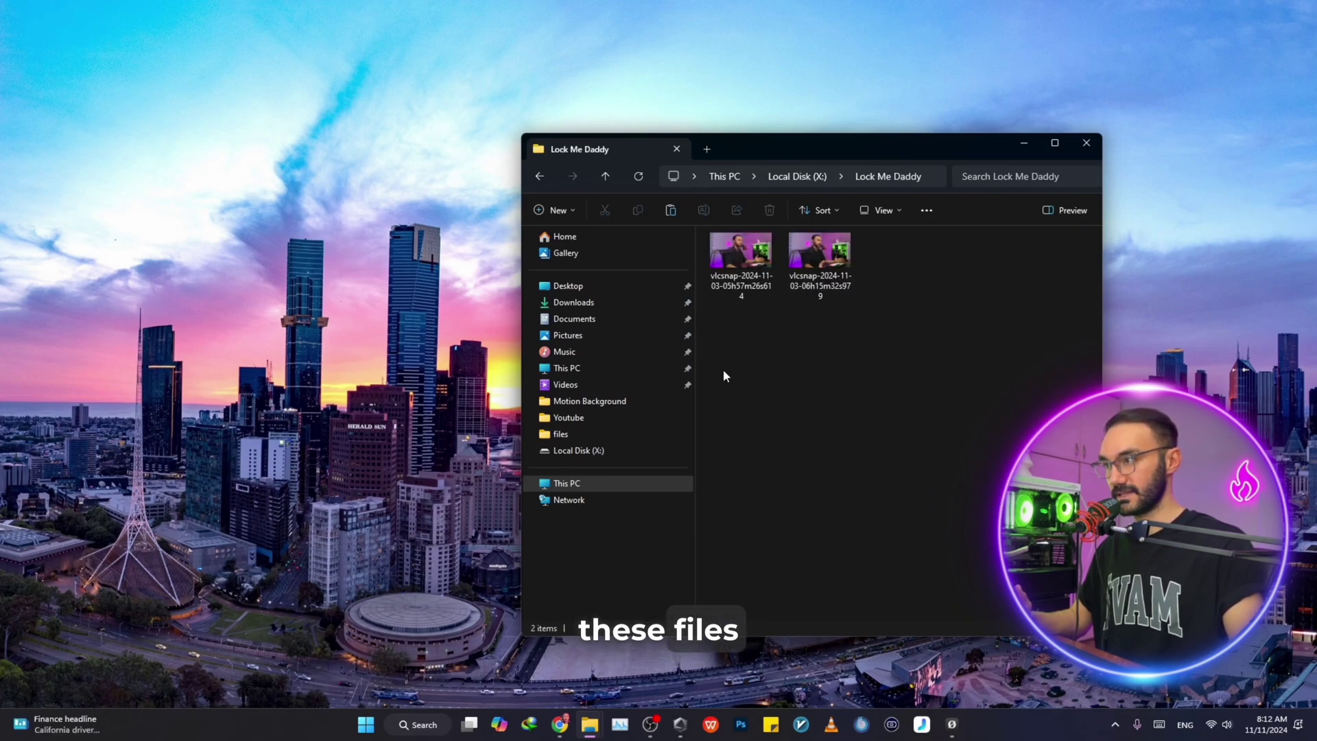
Add a New Text Document inside Lock Me Daddy, keeping its default name
right_click(796, 361)
mouse_move(831, 506)
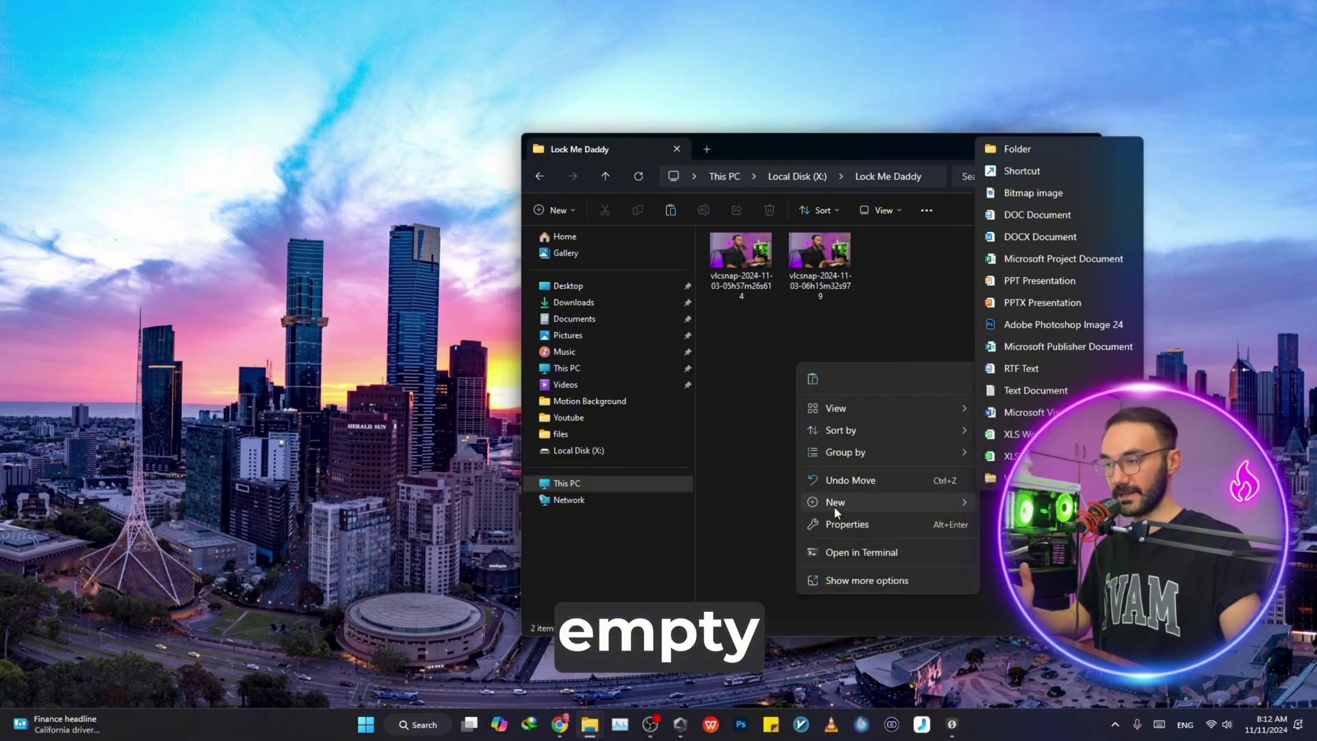
click(1034, 397)
key(Return)
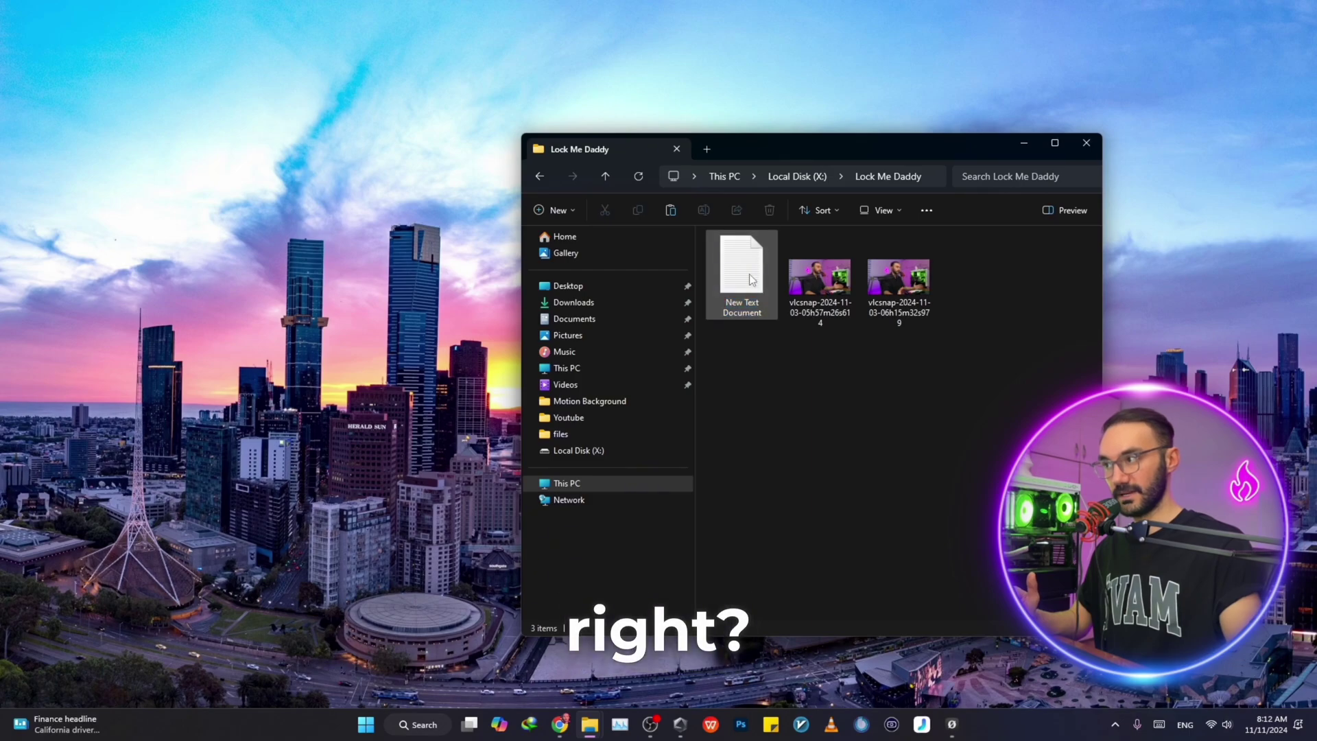
Open New Text Document in Notepad and paste in the 33-line folder-lock batch script
double_click(741, 267)
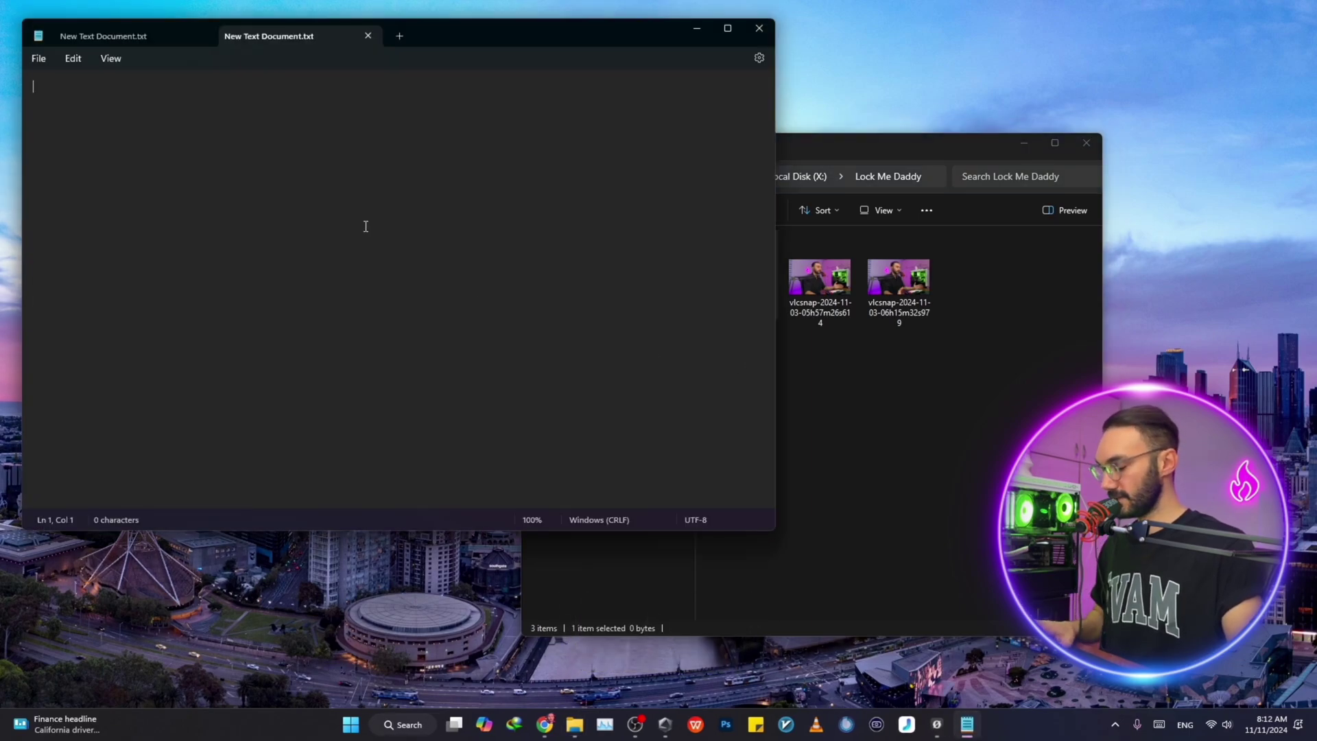
key(ctrl+v)
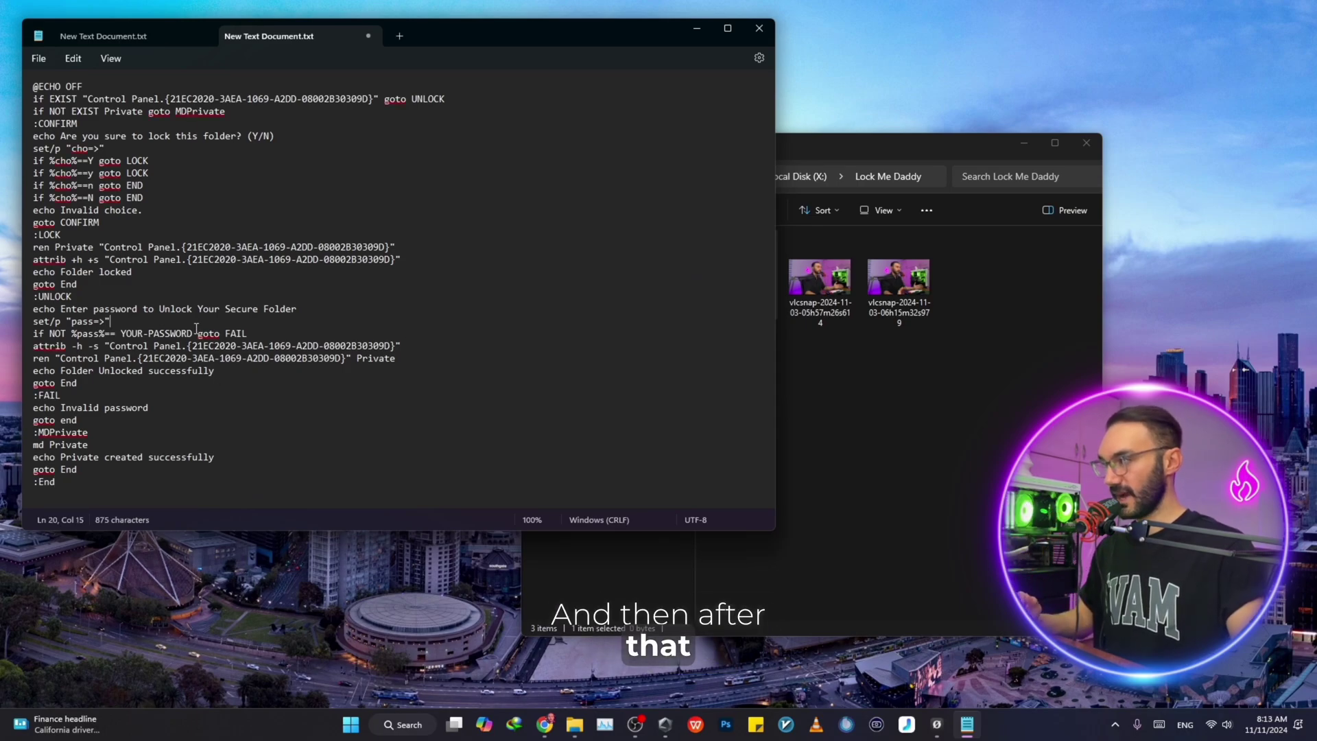
Overwrite the YOUR-PASSWORD placeholder on line 21 with the chosen unlock password
drag(192, 333, 120, 334)
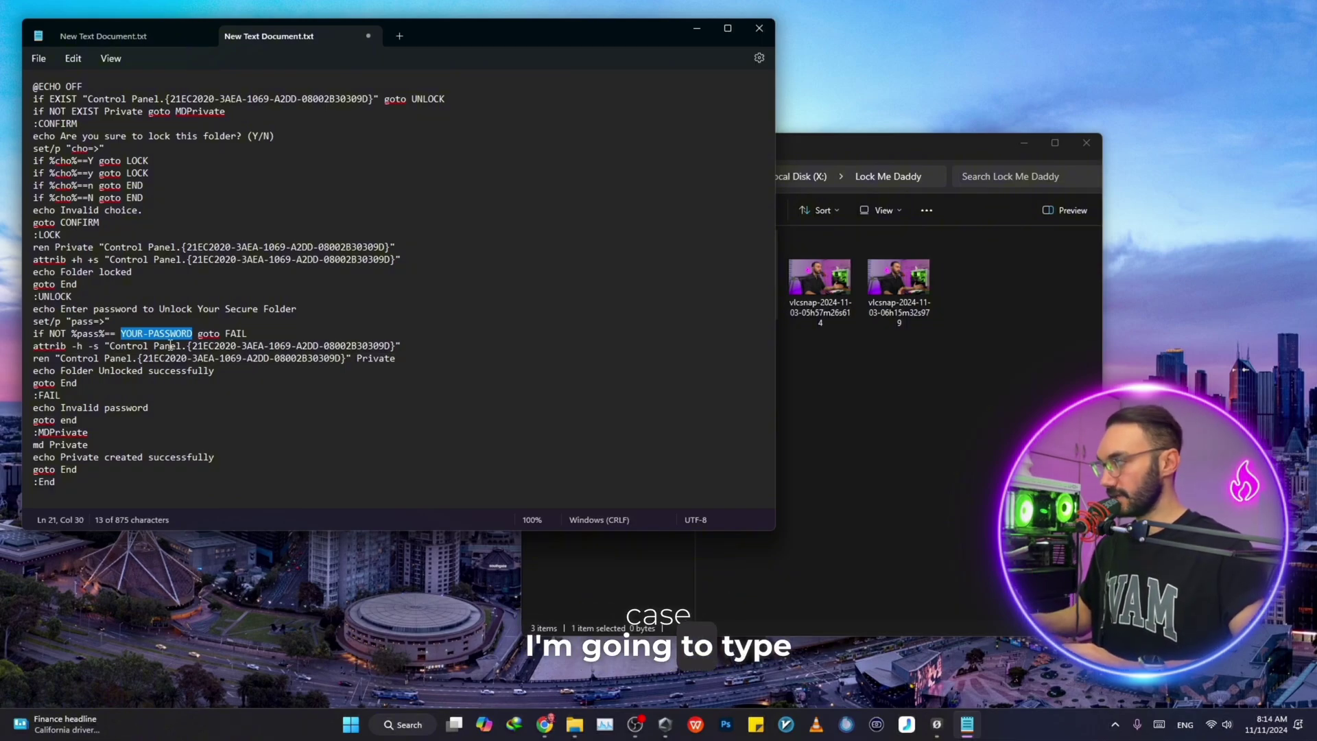
text(1111)
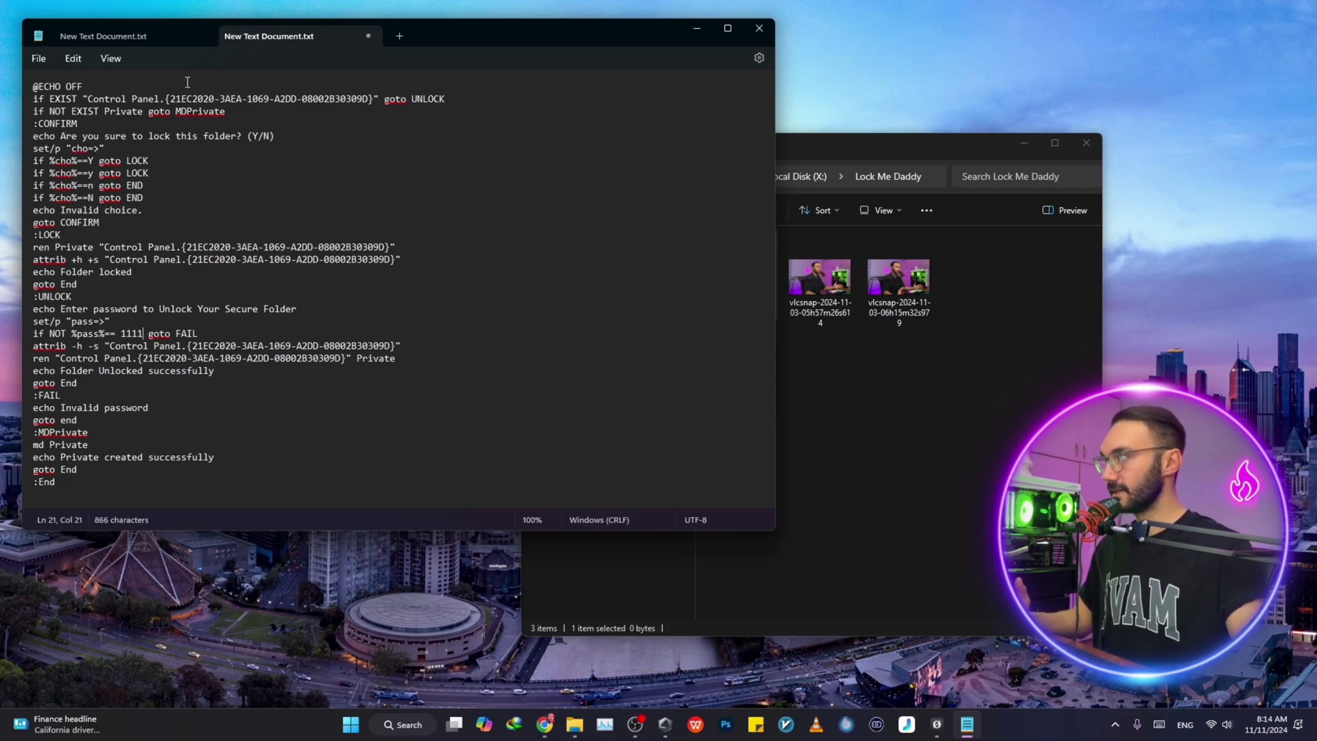
Open Save As and change the file type from Text documents (*.txt) to All files
click(38, 61)
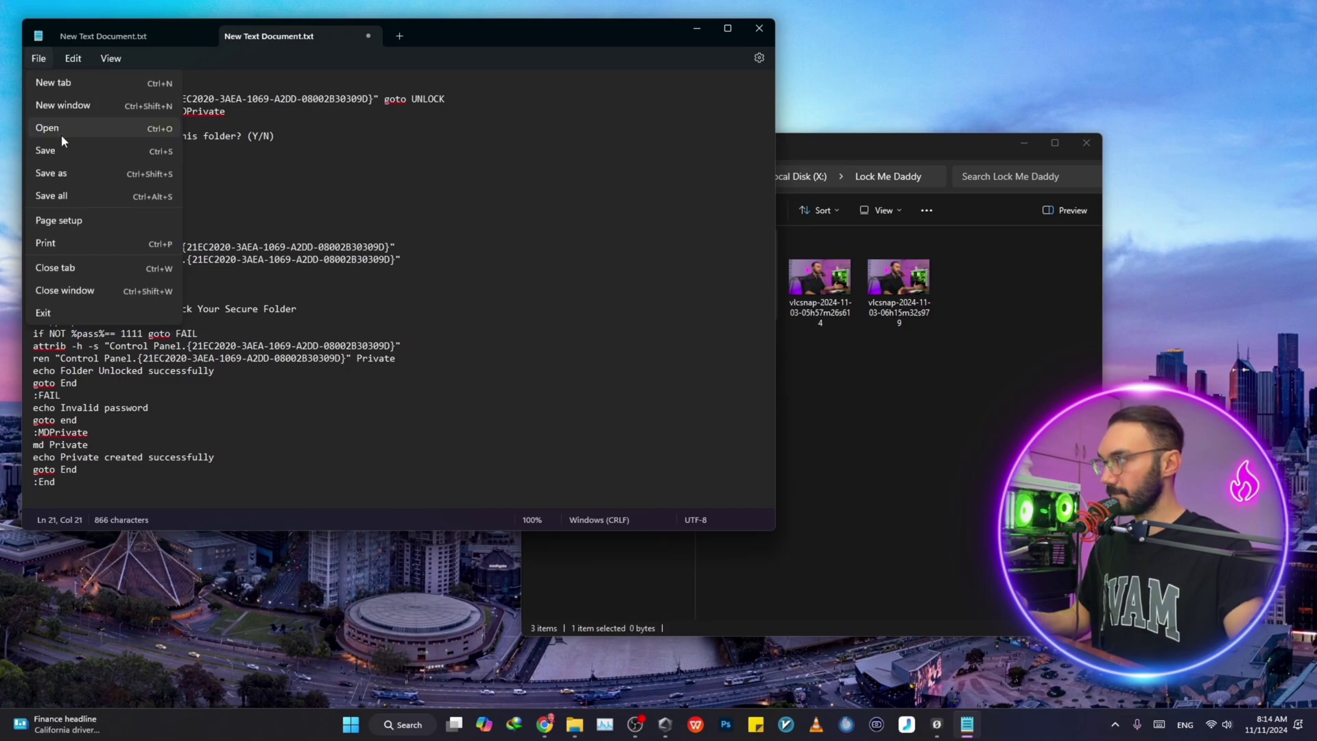
click(56, 174)
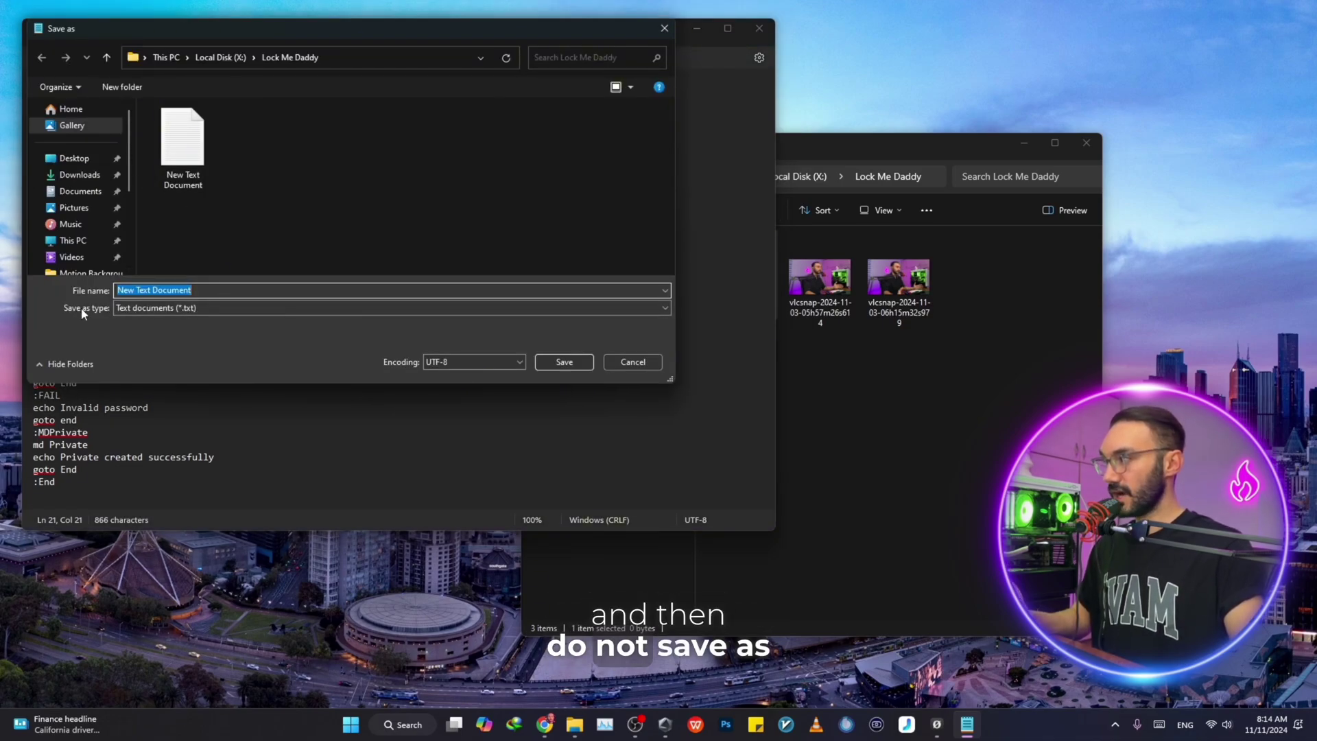
click(130, 308)
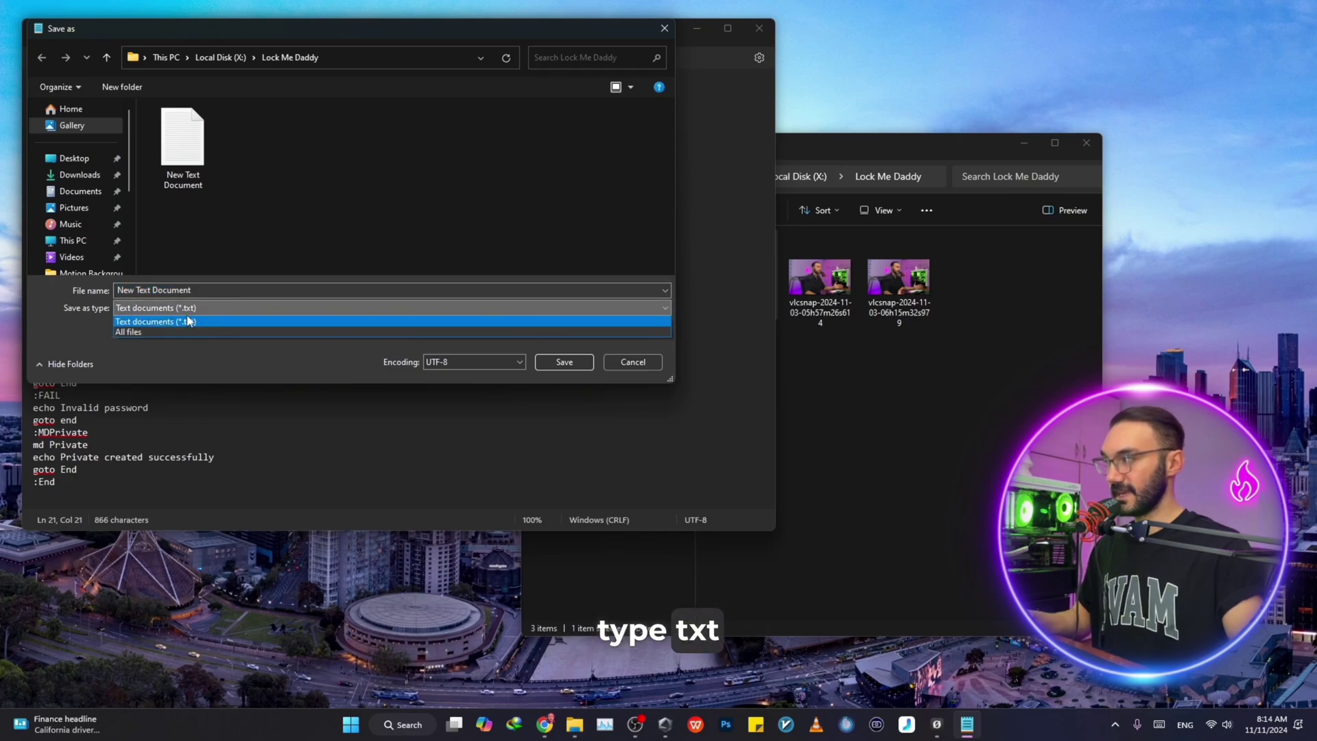
click(171, 310)
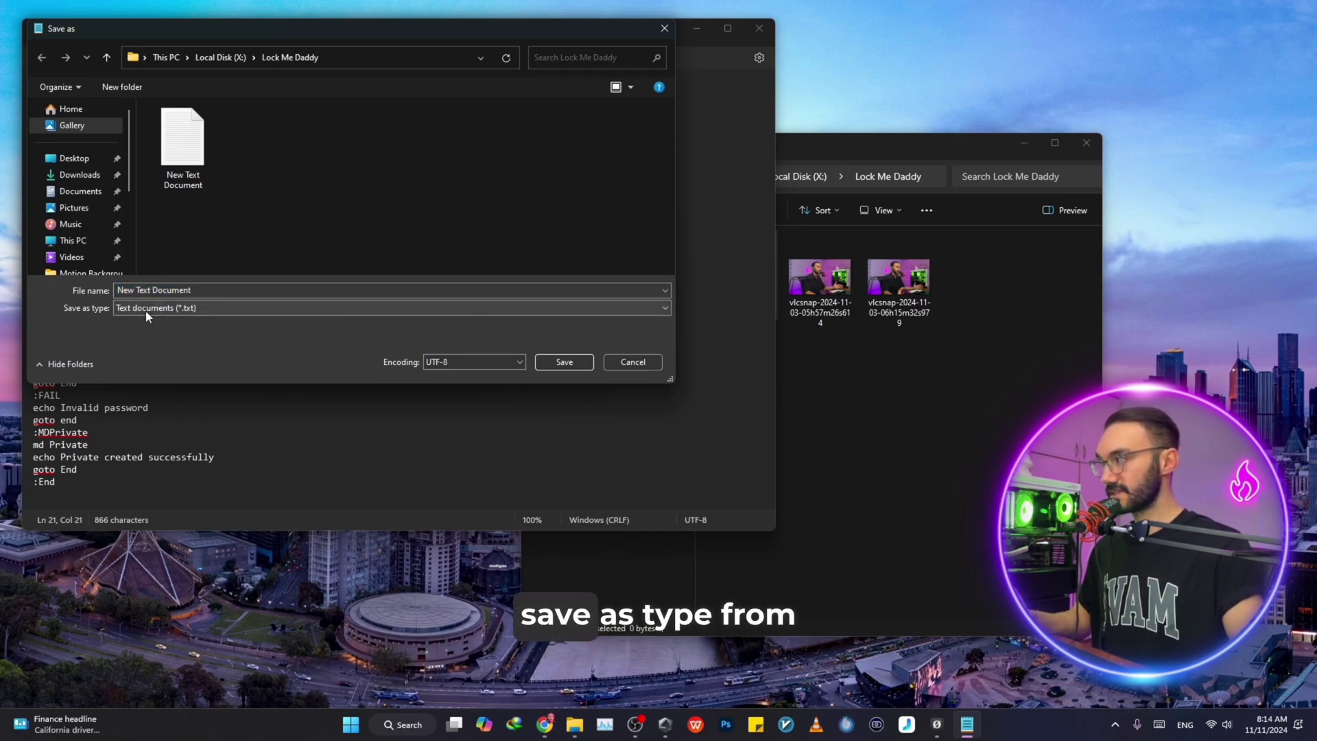
click(145, 309)
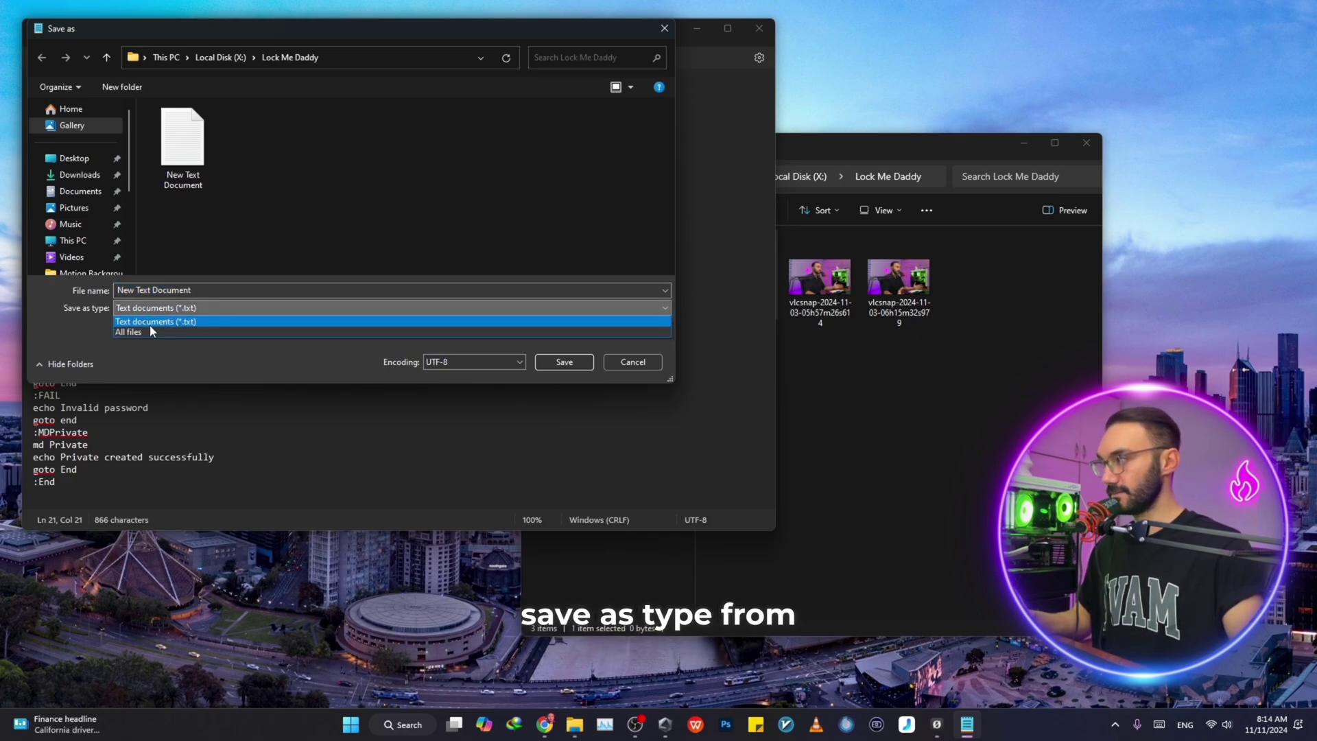
click(191, 331)
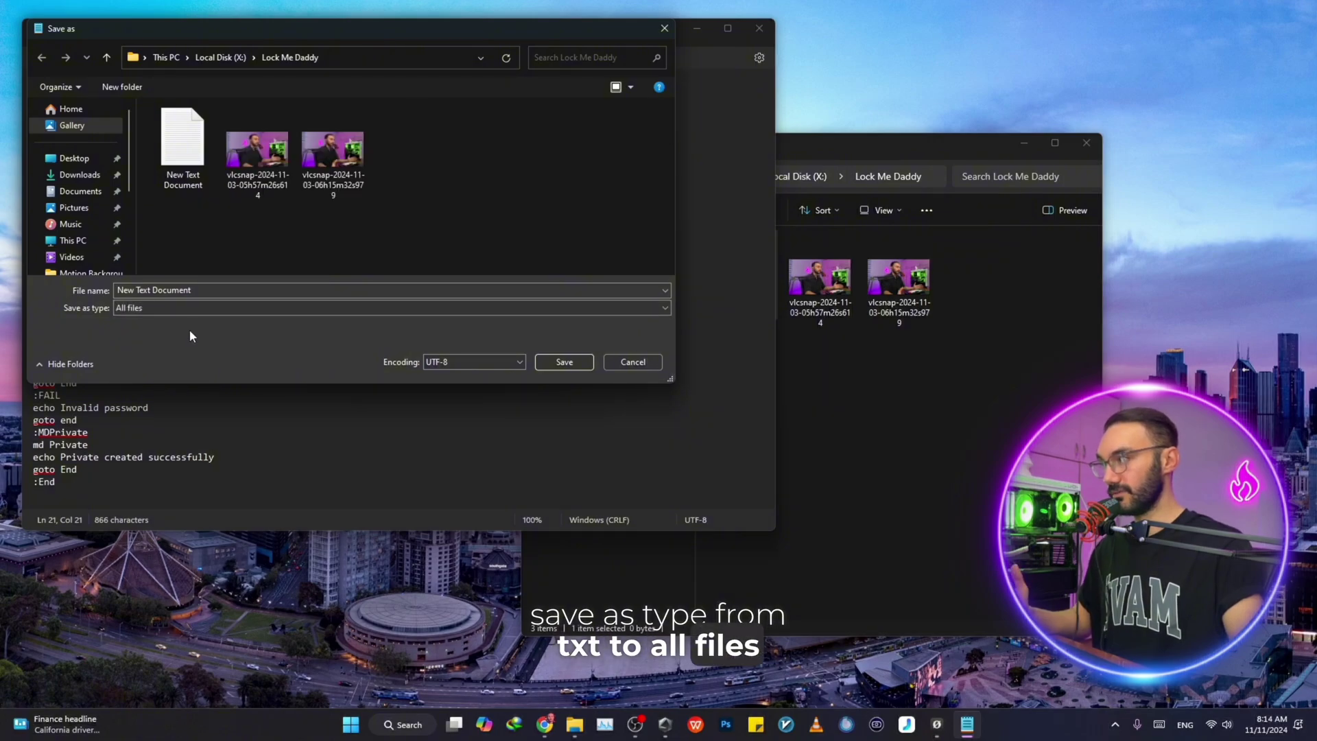
Replace the default file name New Text Document with System64.bat
click(206, 289)
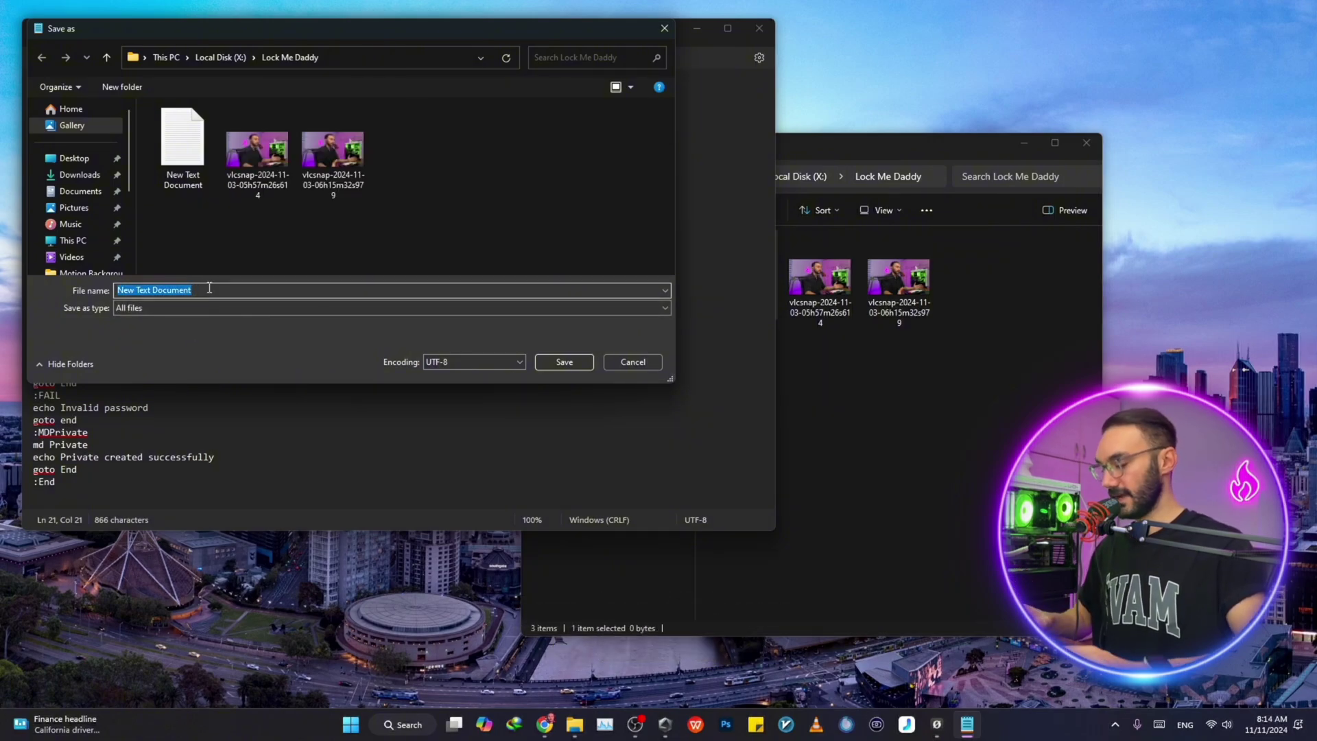
key(BackSpace)
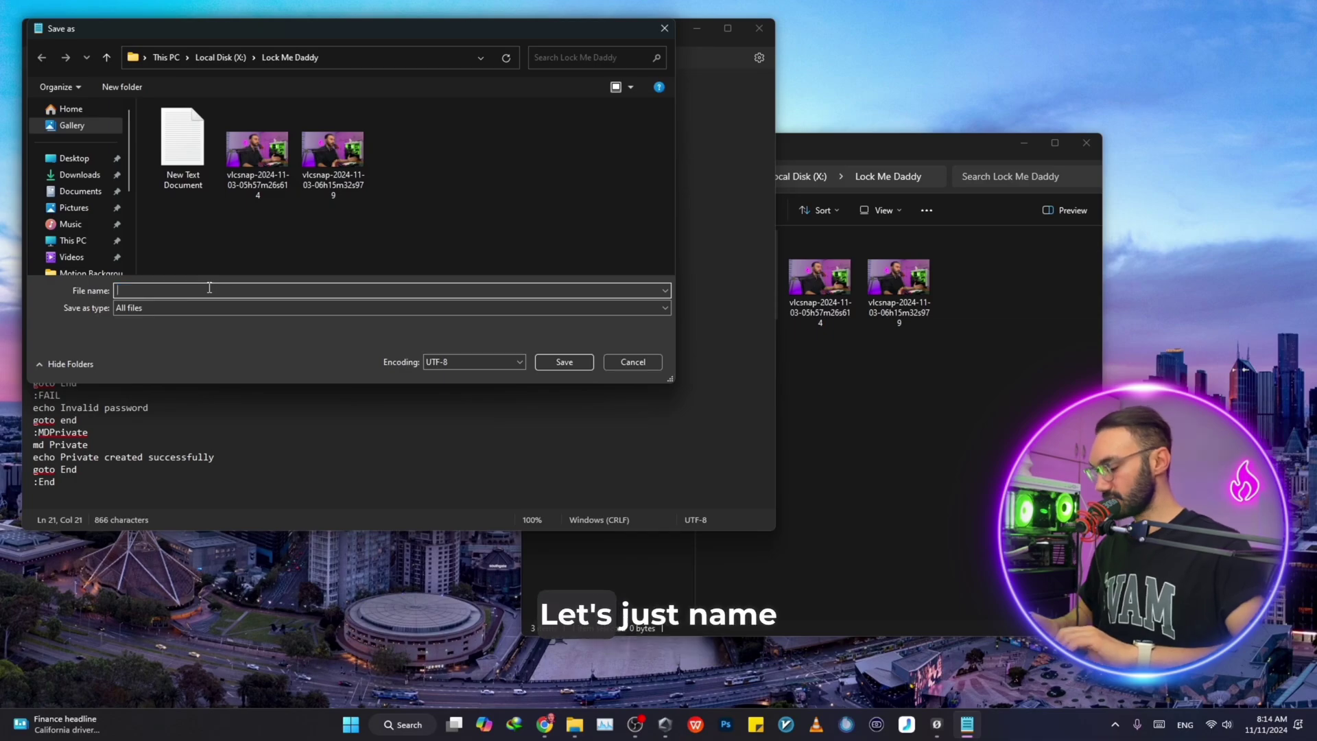
text(System64)
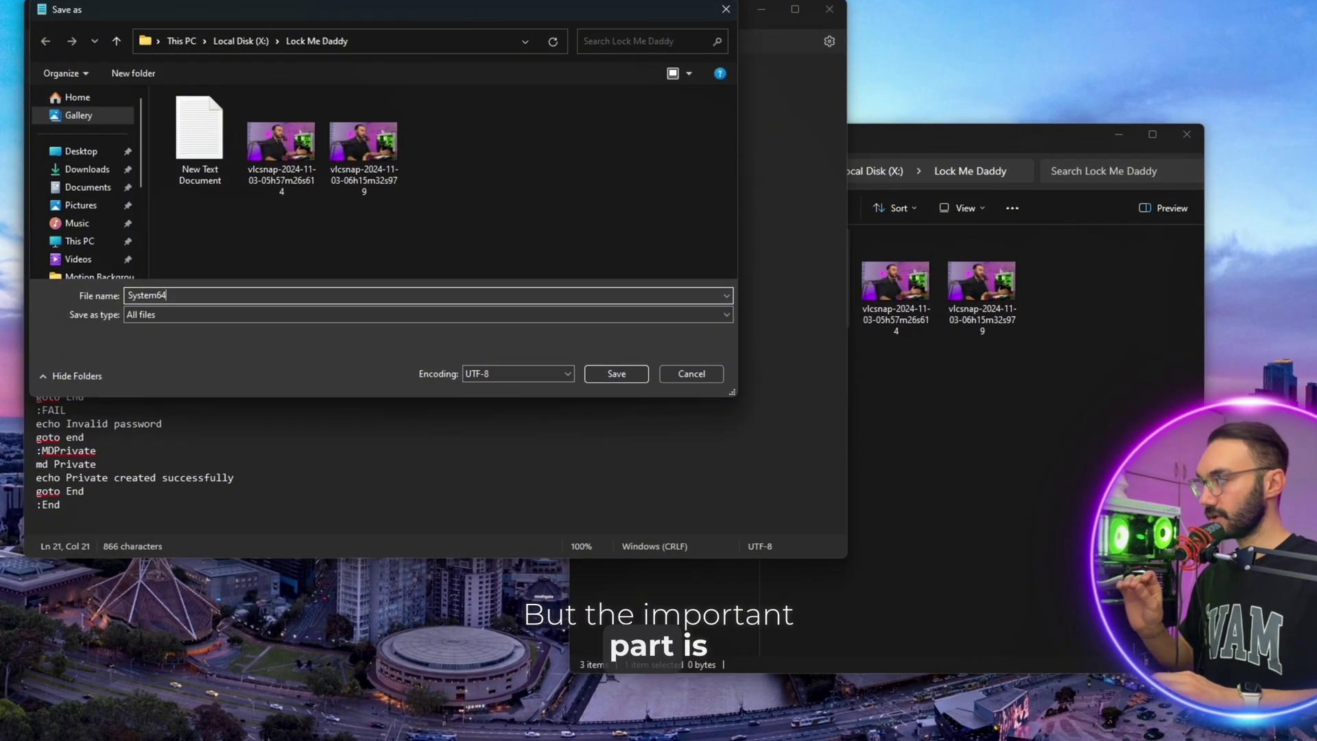
text(.bat)
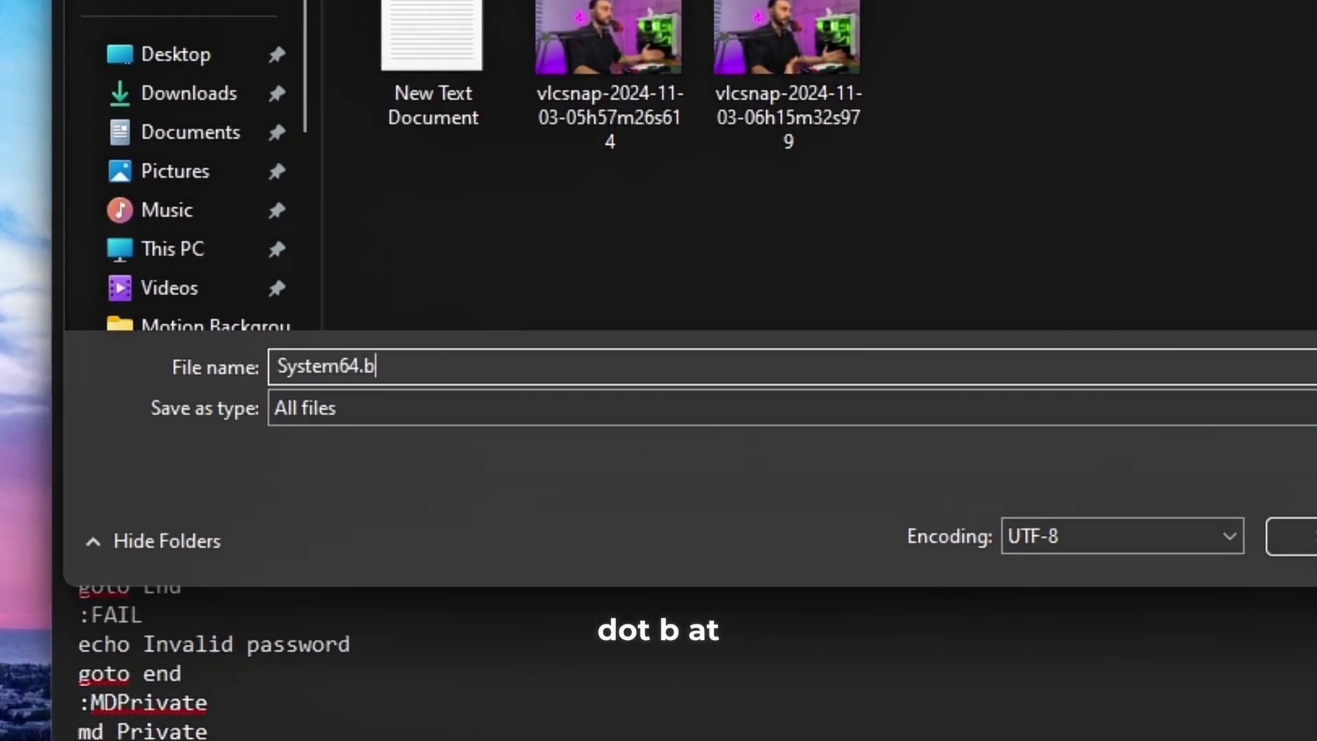
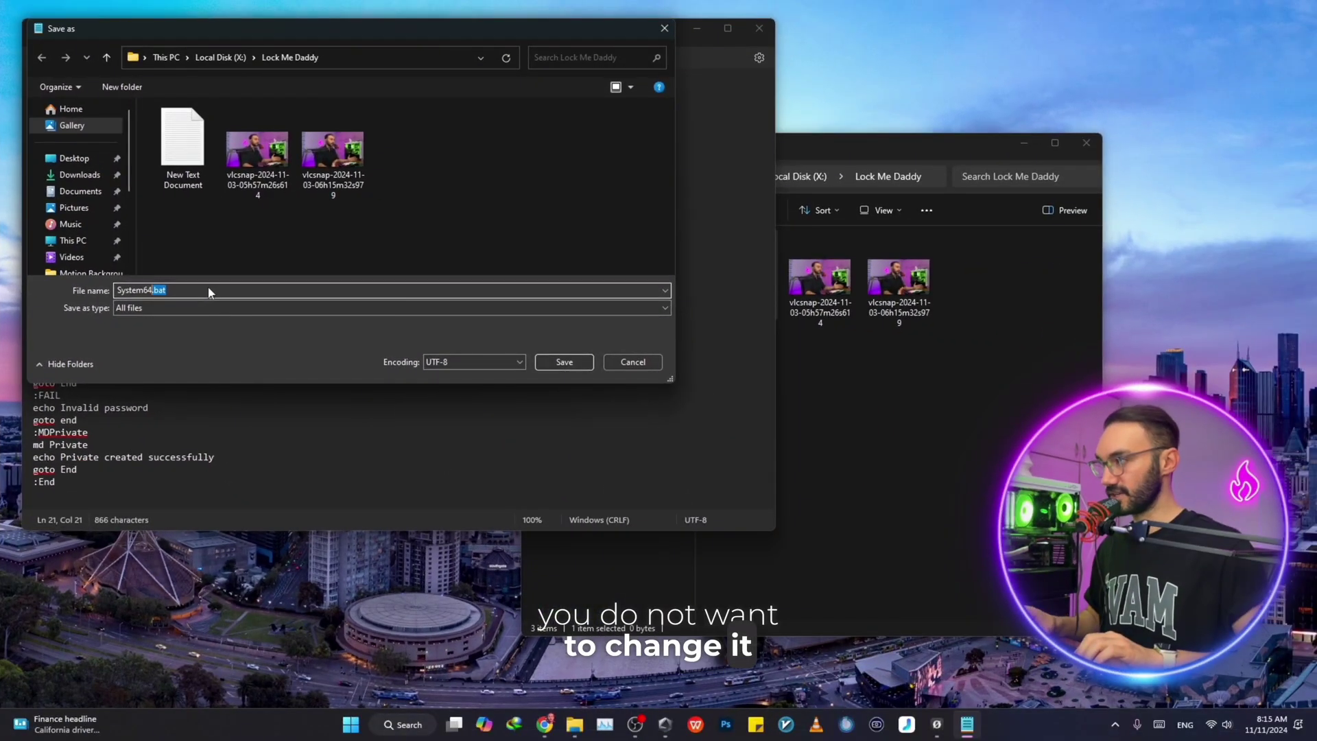
Save the locker script as System64.bat in the Lock Me Daddy folder and close Notepad
click(574, 363)
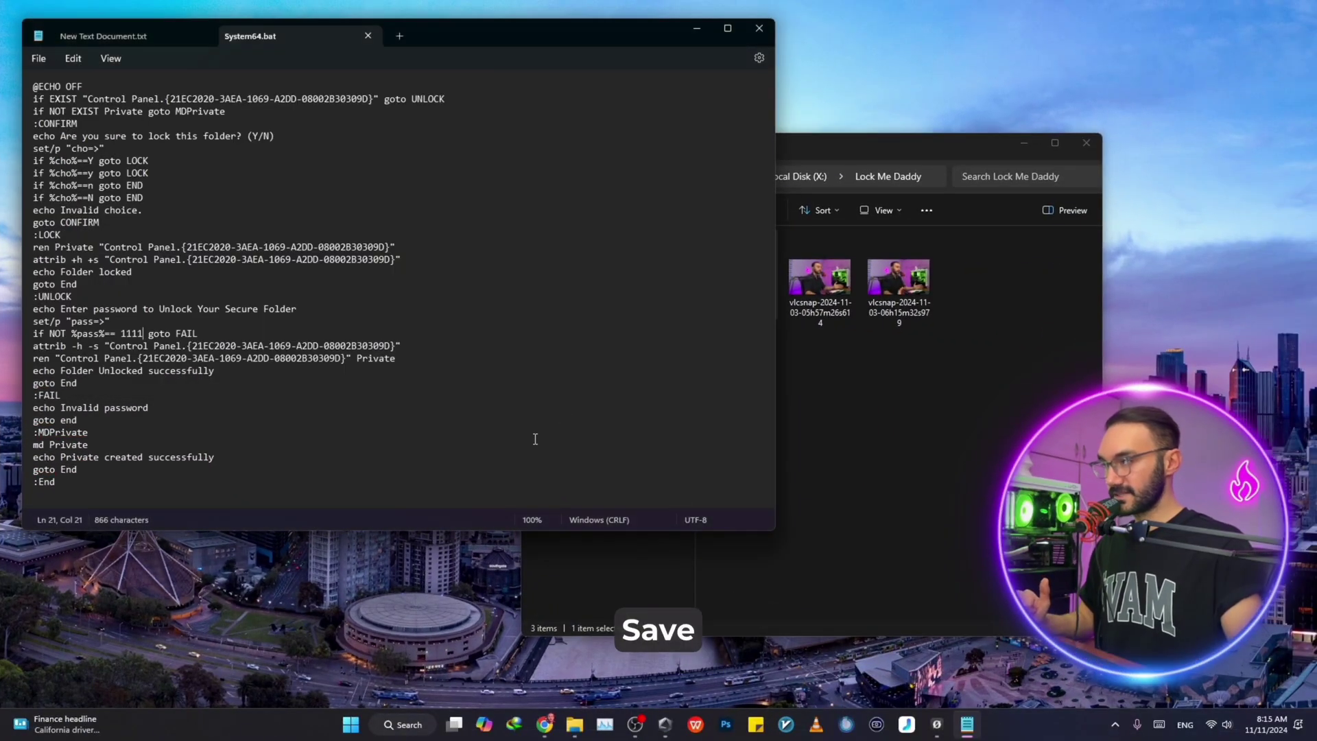
click(759, 30)
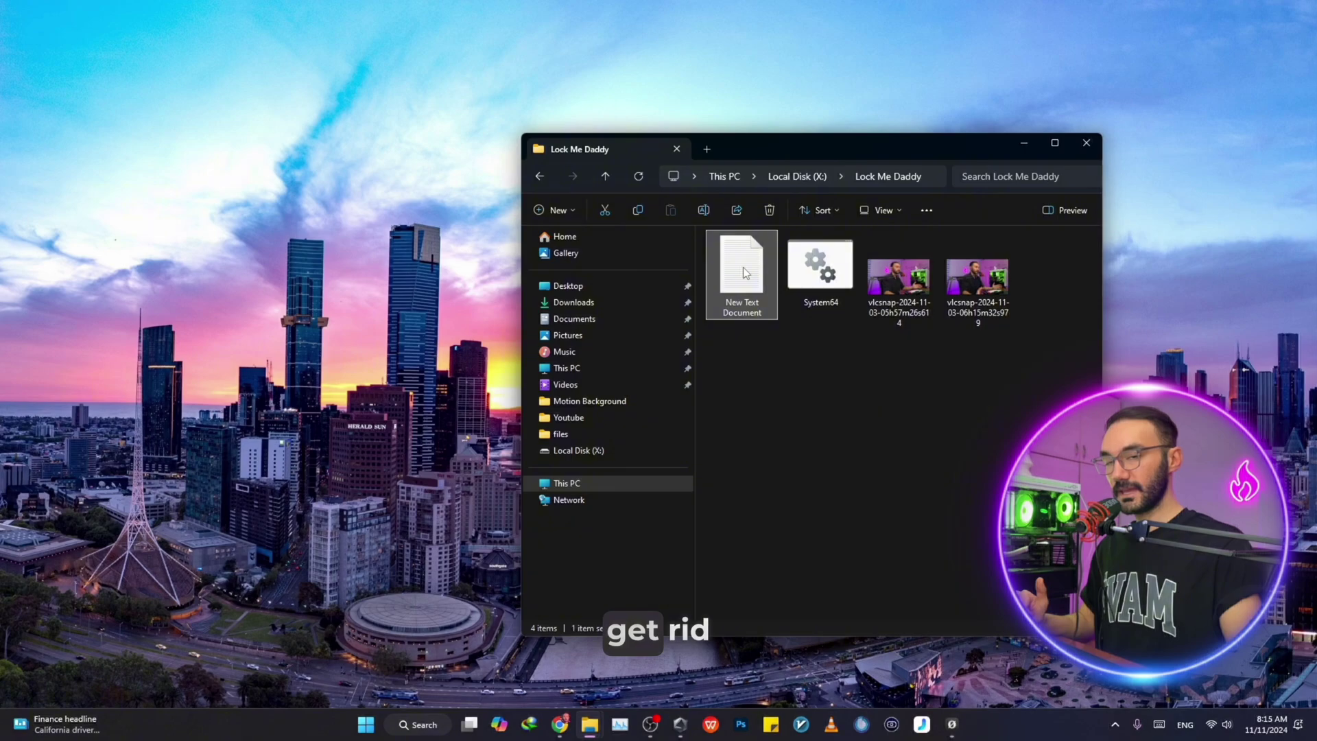
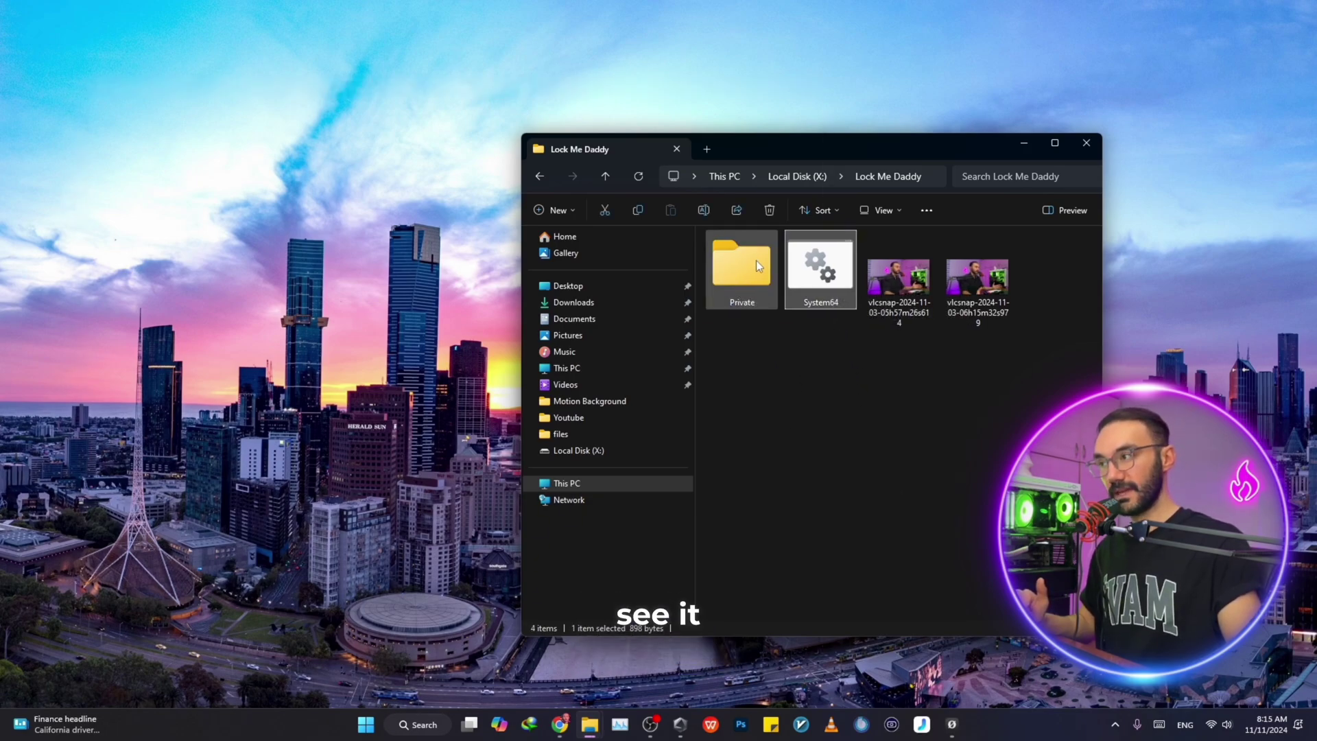
Drag both vlcsnap screenshots from Lock Me Daddy into the Private folder
click(842, 388)
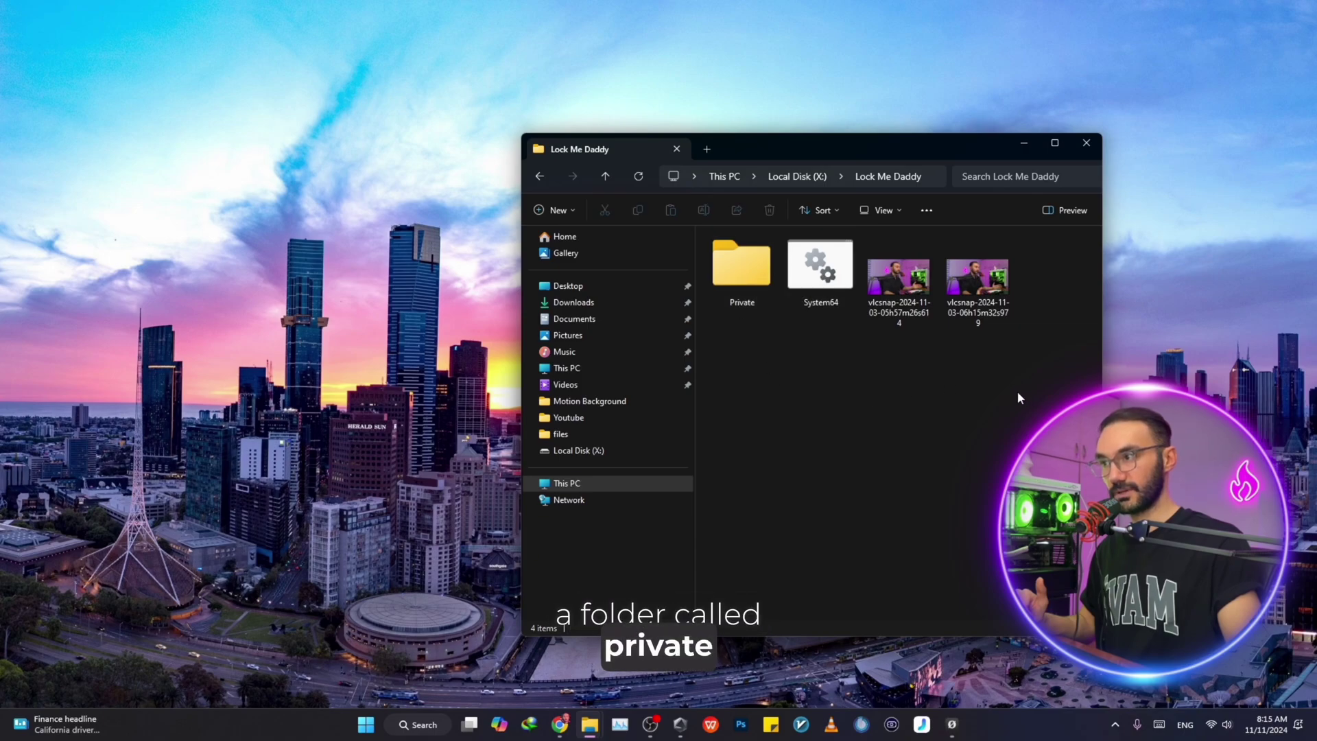
drag(1018, 392, 899, 231)
drag(906, 302, 740, 302)
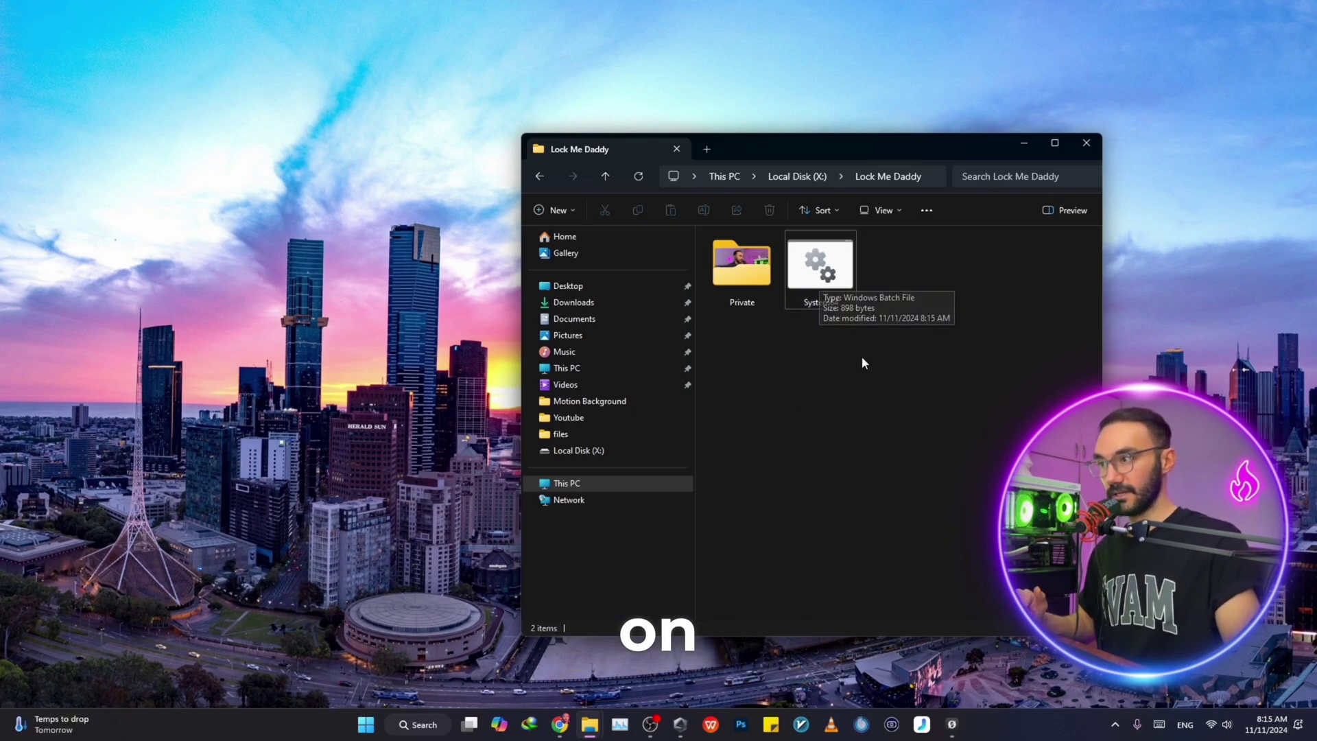
Run System64.bat and answer y to hide and lock the Private folder
double_click(828, 291)
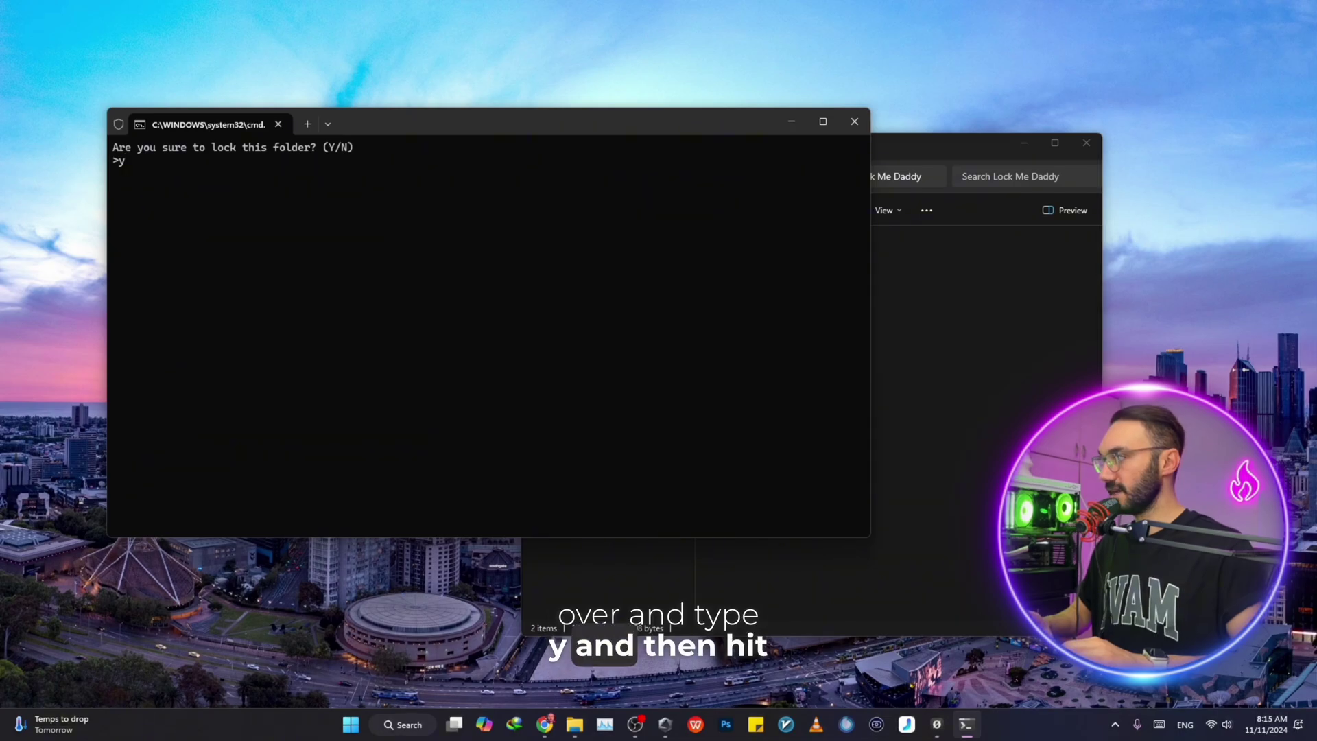
text(y)
key(Return)
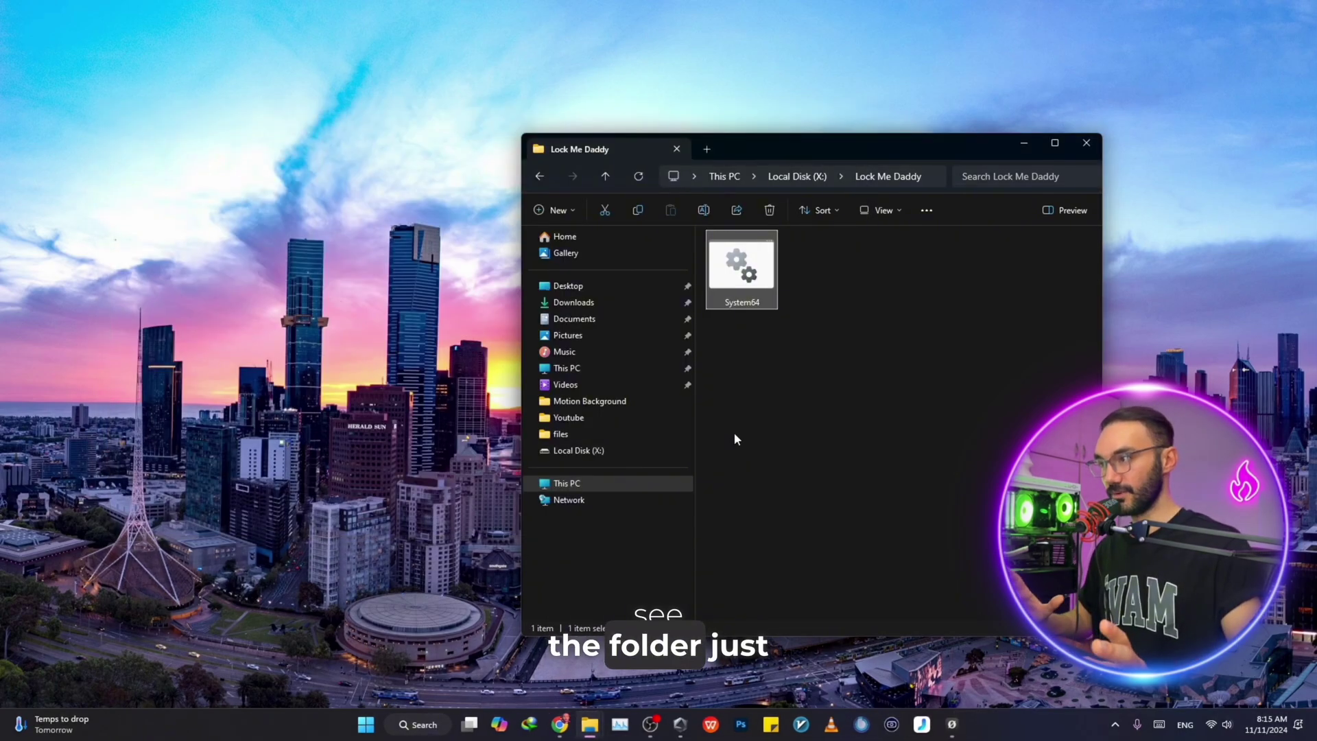
Go back into Lock Me Daddy, run System64.bat and enter the folder password to restore Private
click(539, 176)
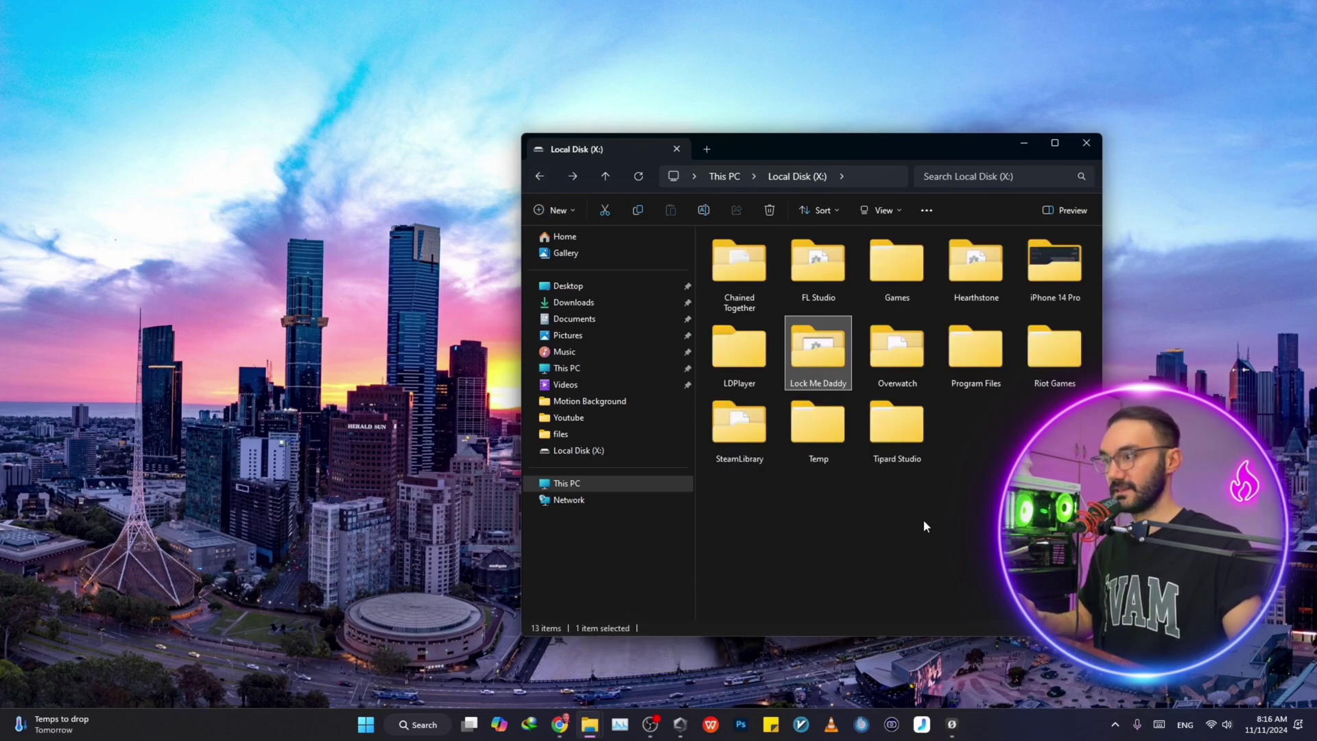
double_click(824, 347)
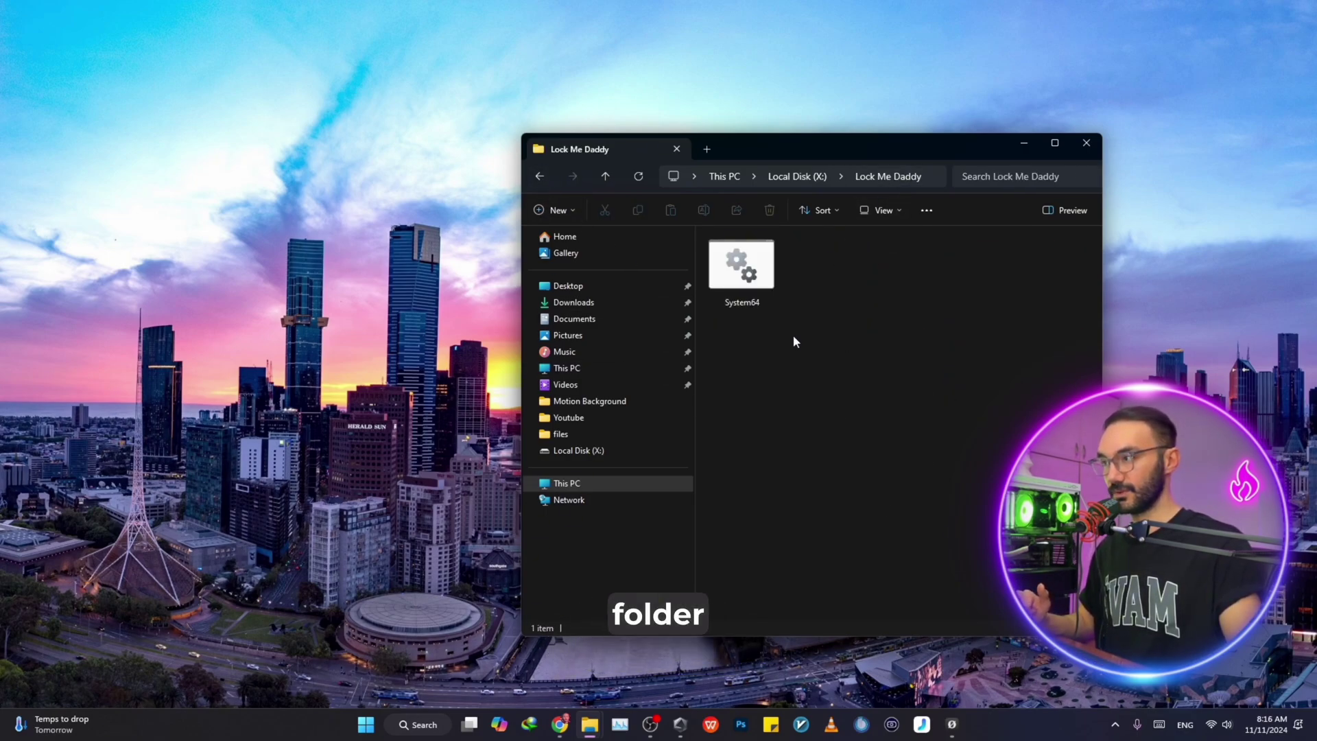
click(750, 273)
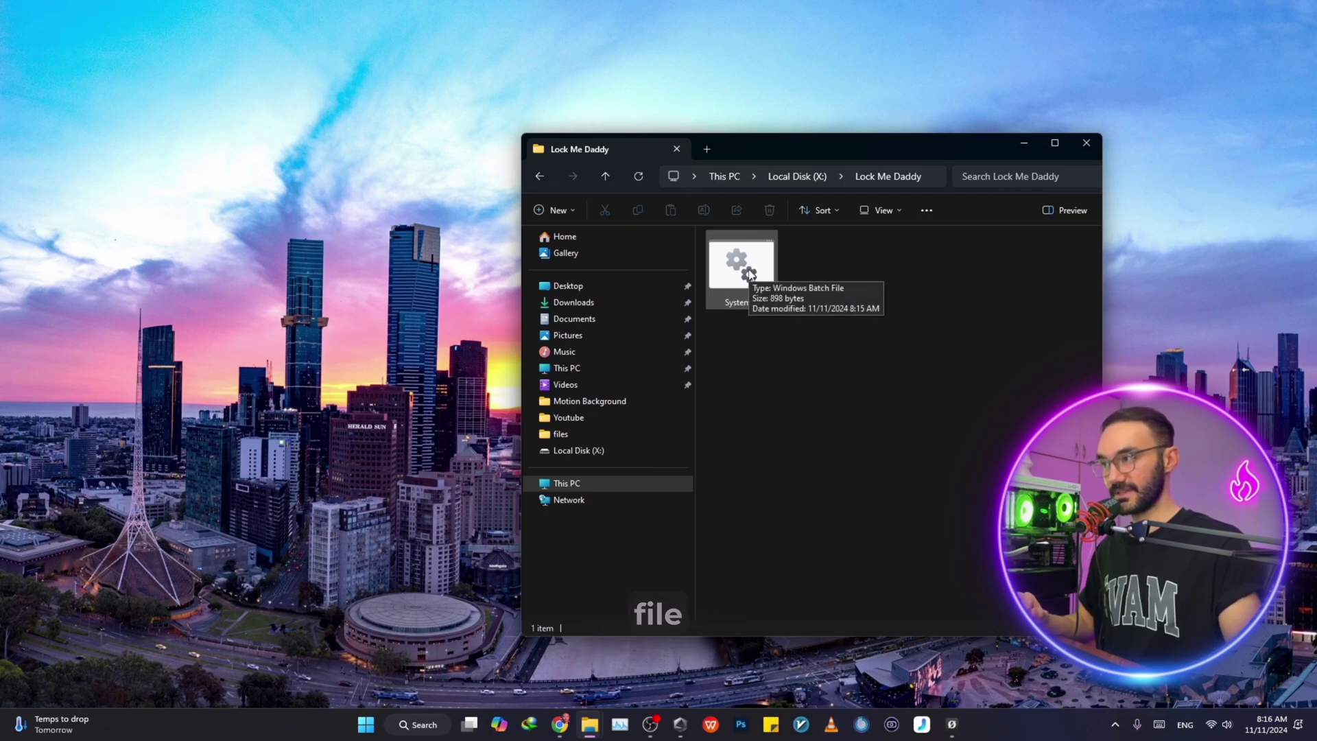
double_click(749, 272)
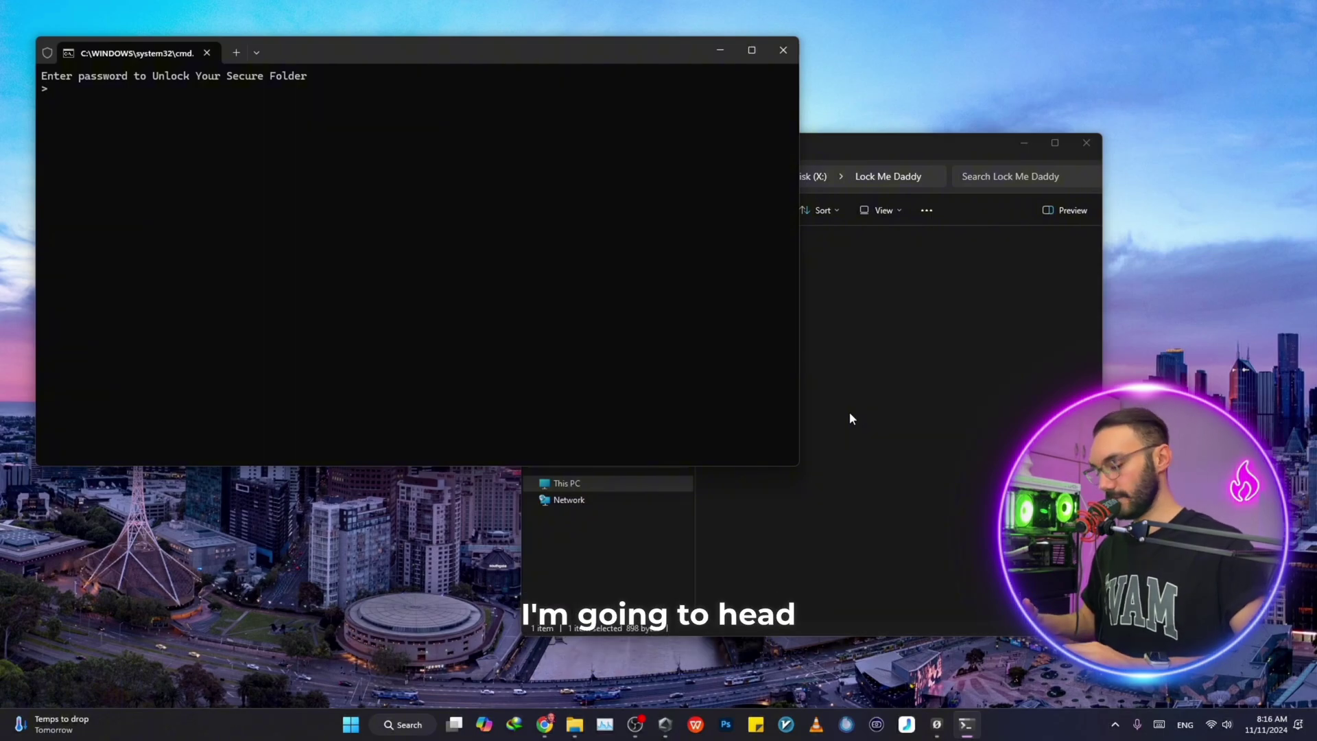
text(1111)
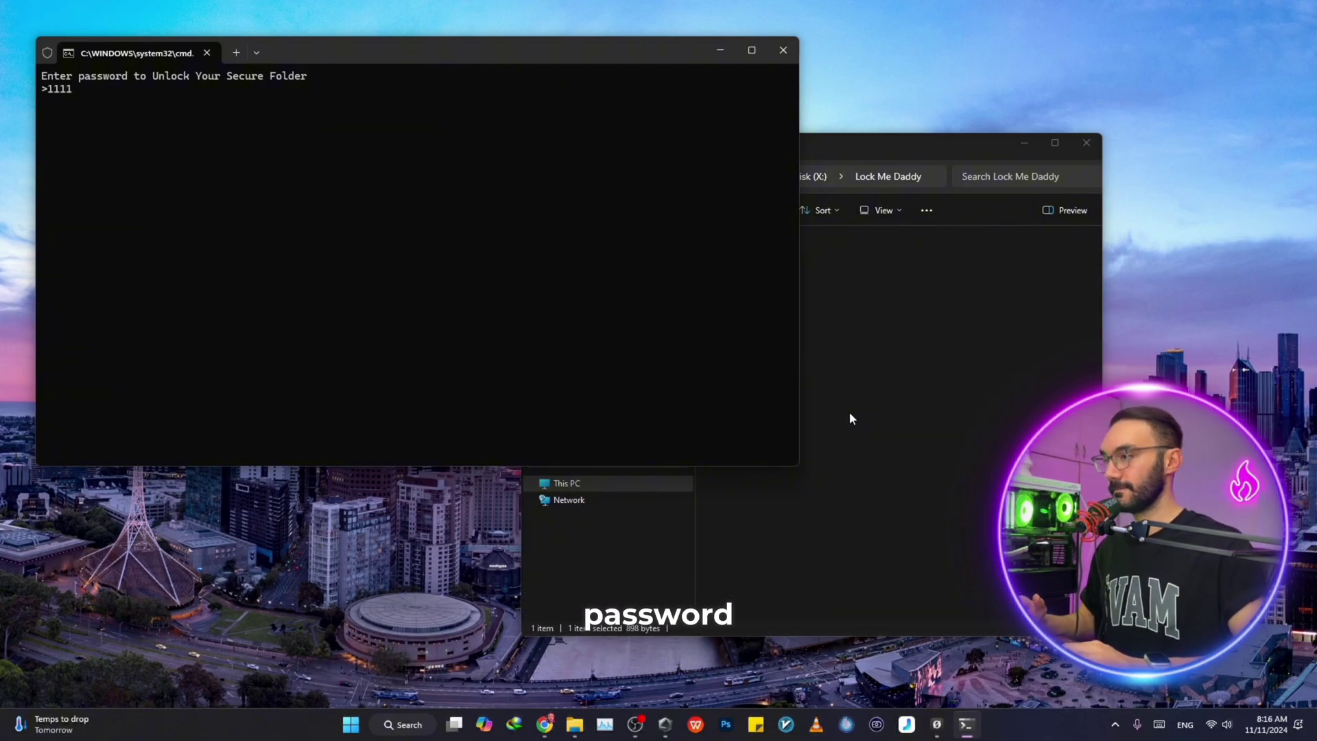
key(Return)
click(848, 417)
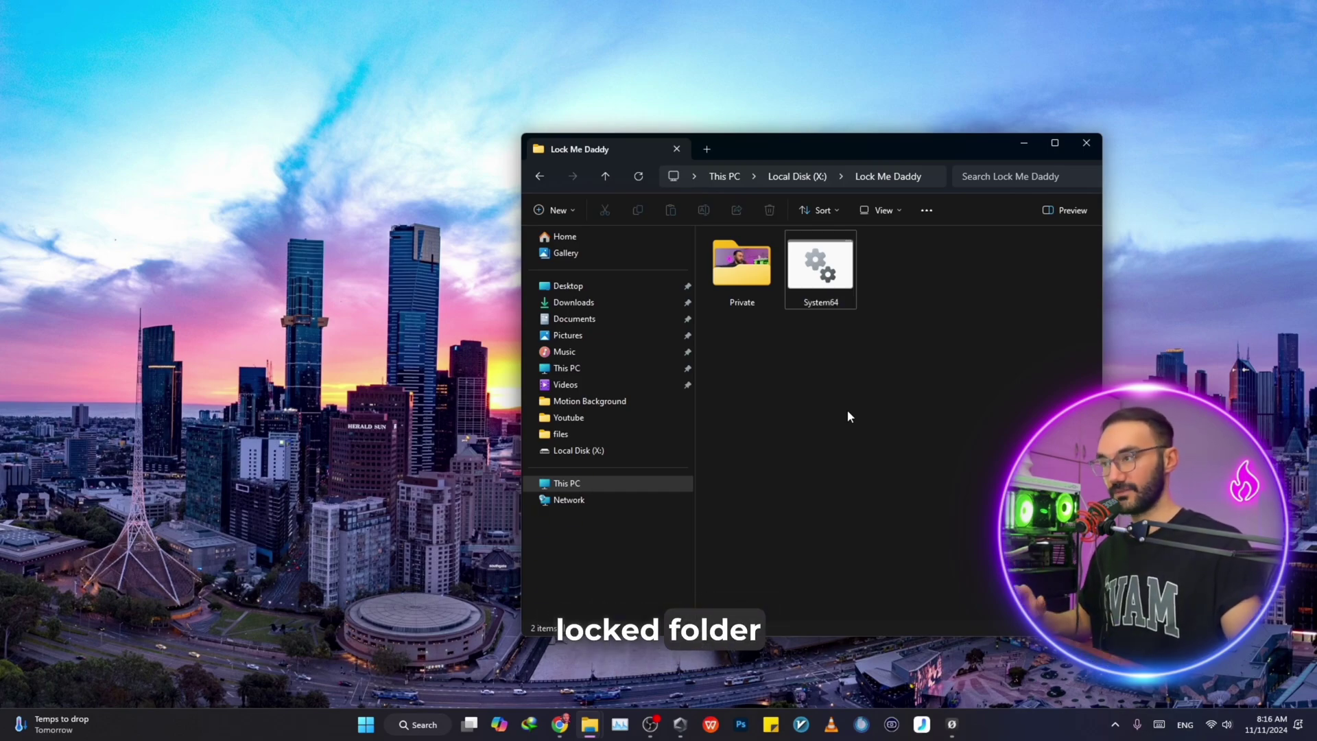
Rerun System64.bat, confirm y to relock Private, then minimize File Explorer
double_click(822, 293)
text(y)
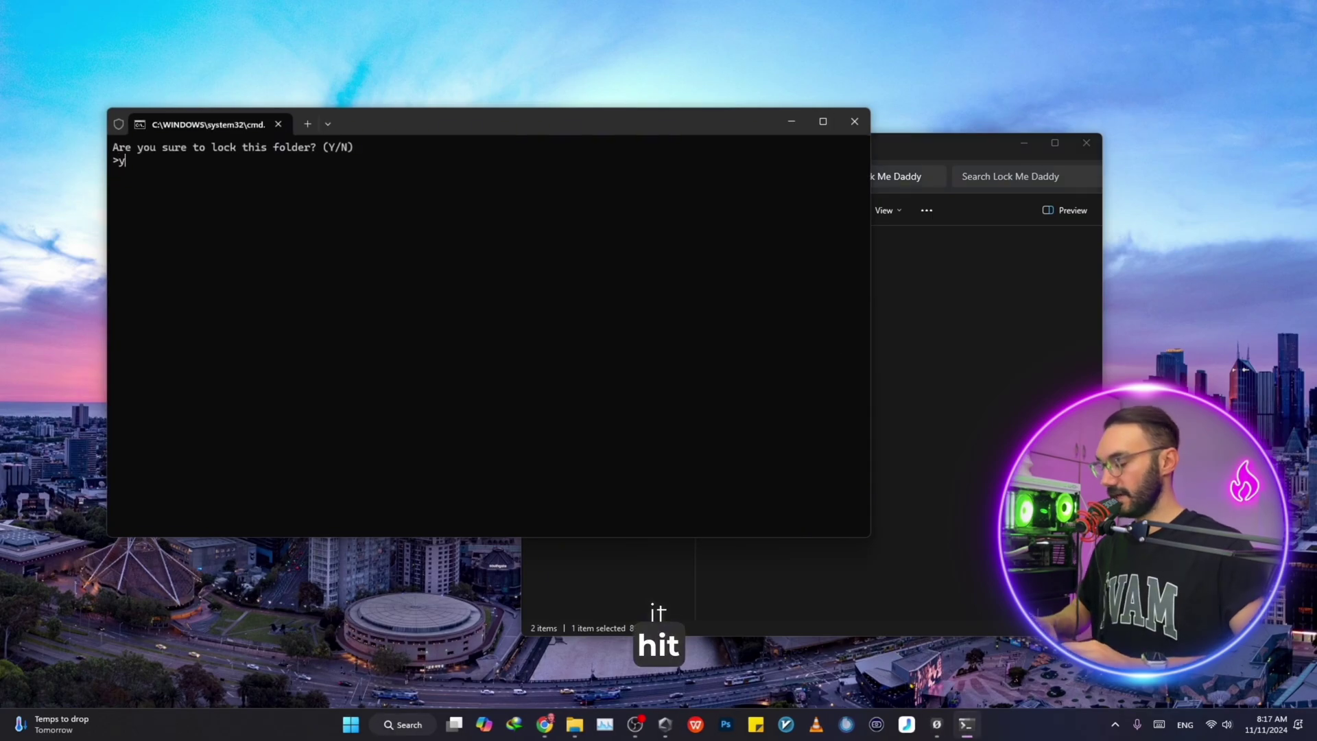
key(Return)
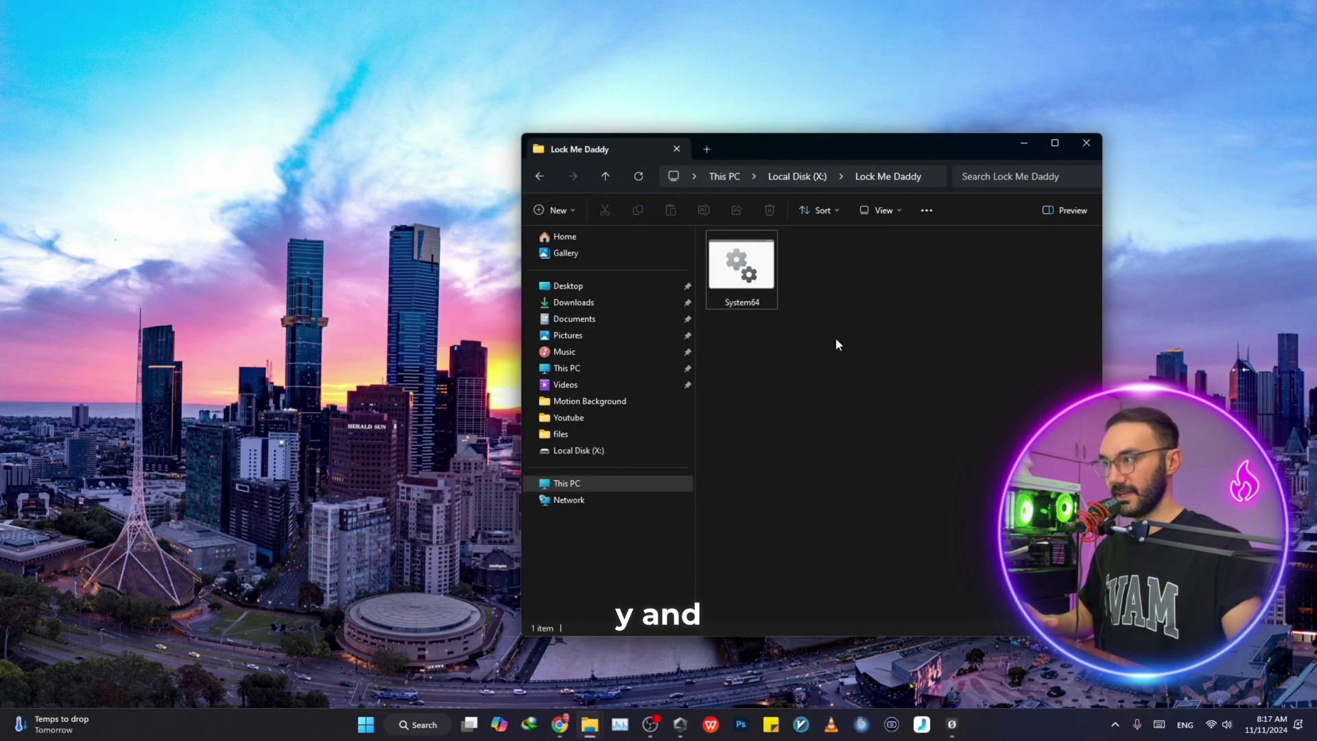
click(1024, 144)
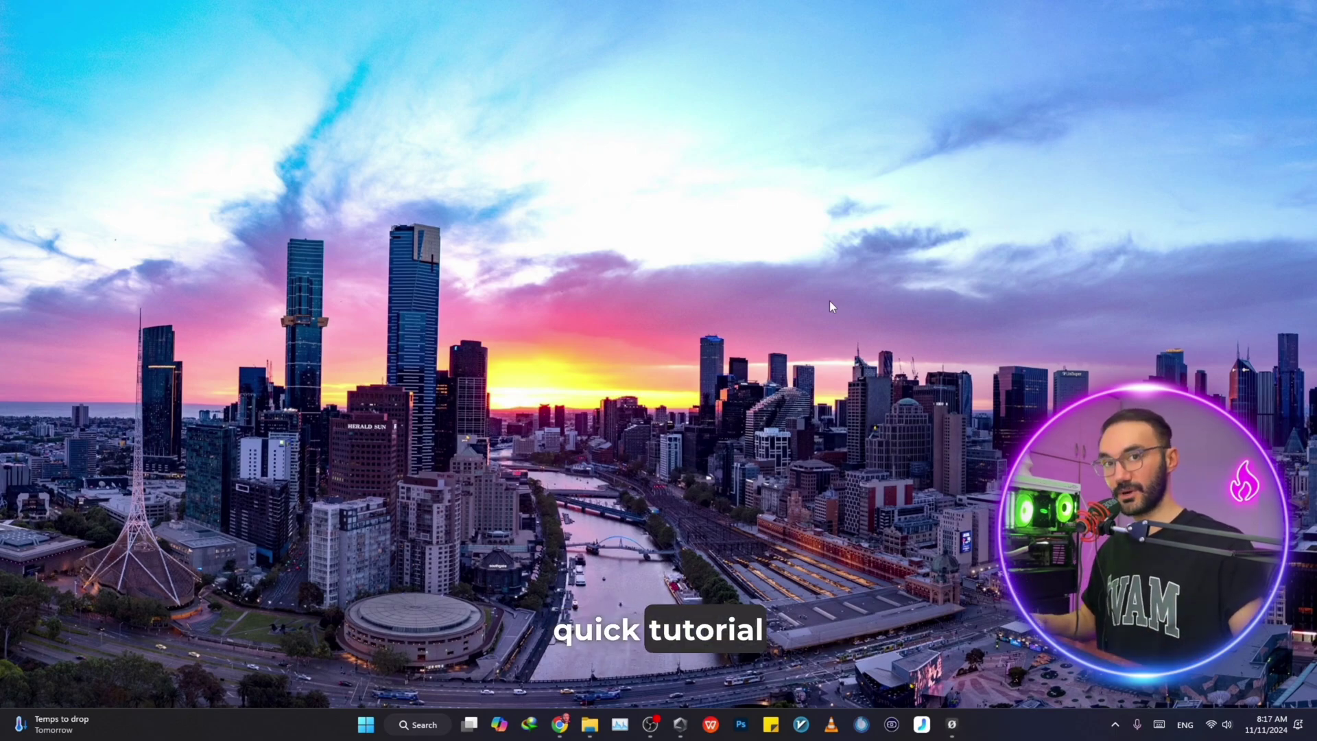